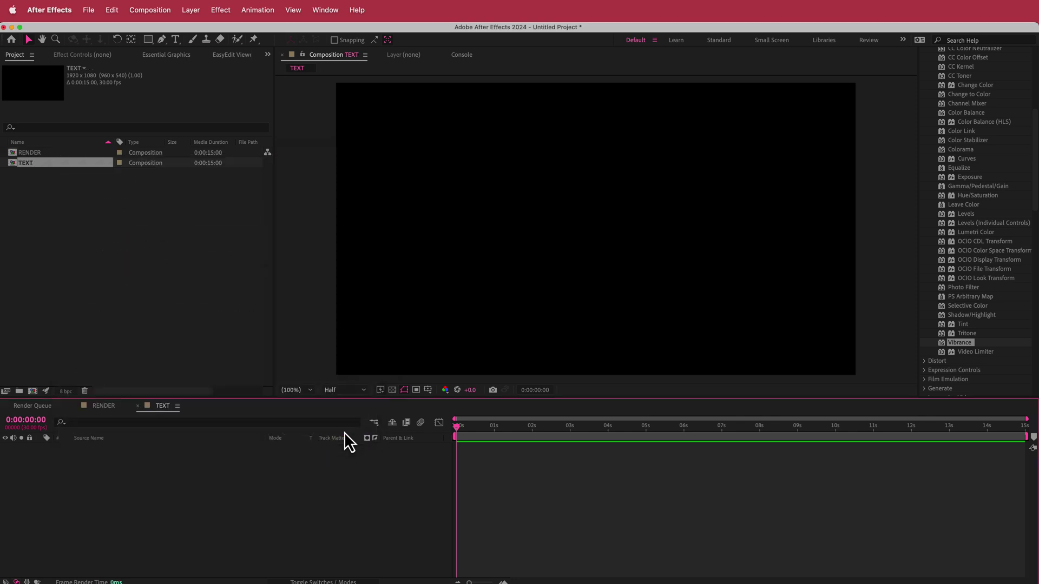
Step: Create a new text layer in the TEXT composition reading "CREATE" and "UPSIZE" on two lines
key("super+t")
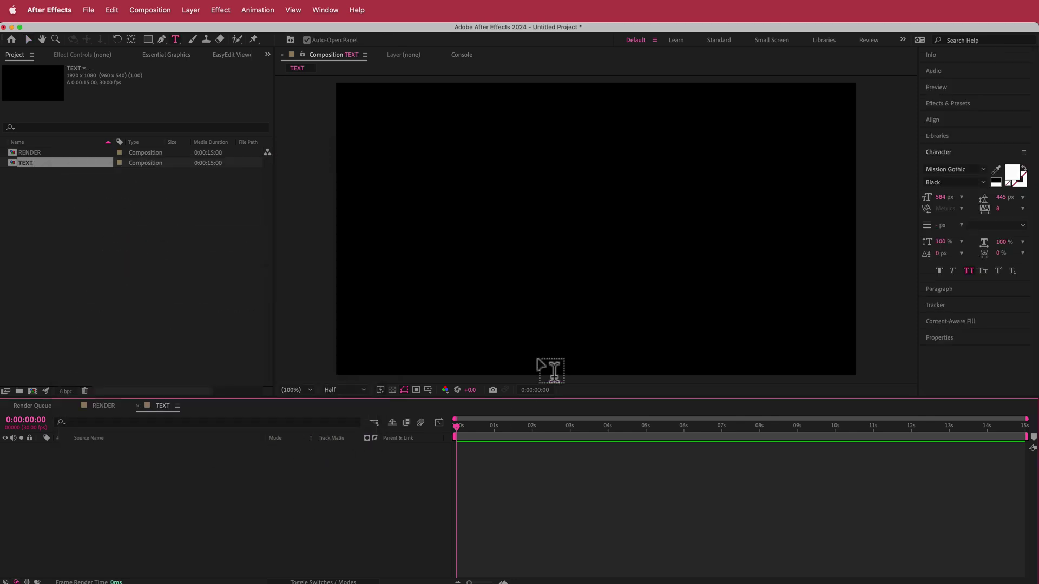
right_click(256, 454)
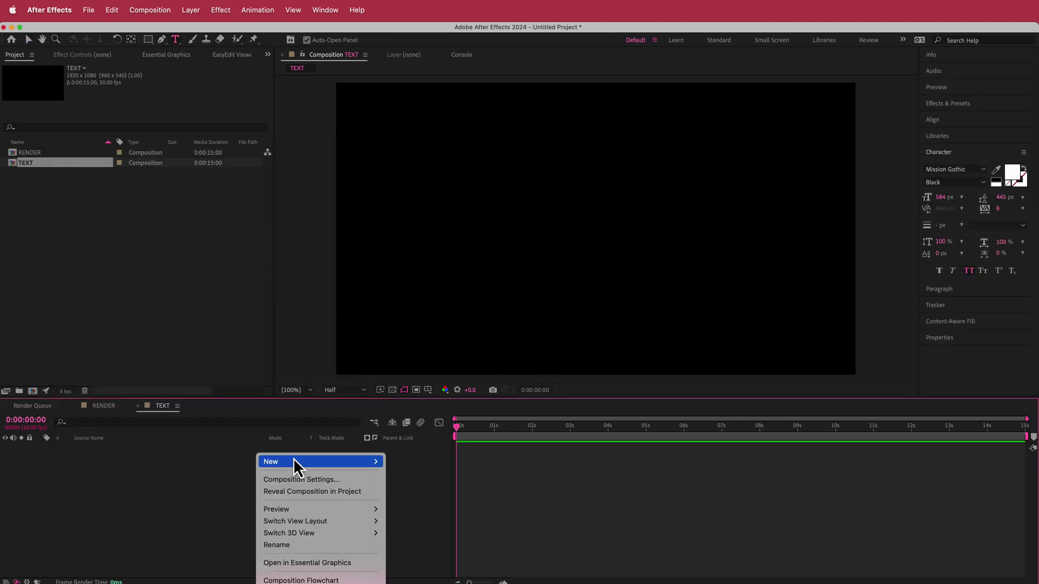
mouse_move(293, 462)
left_click(419, 482)
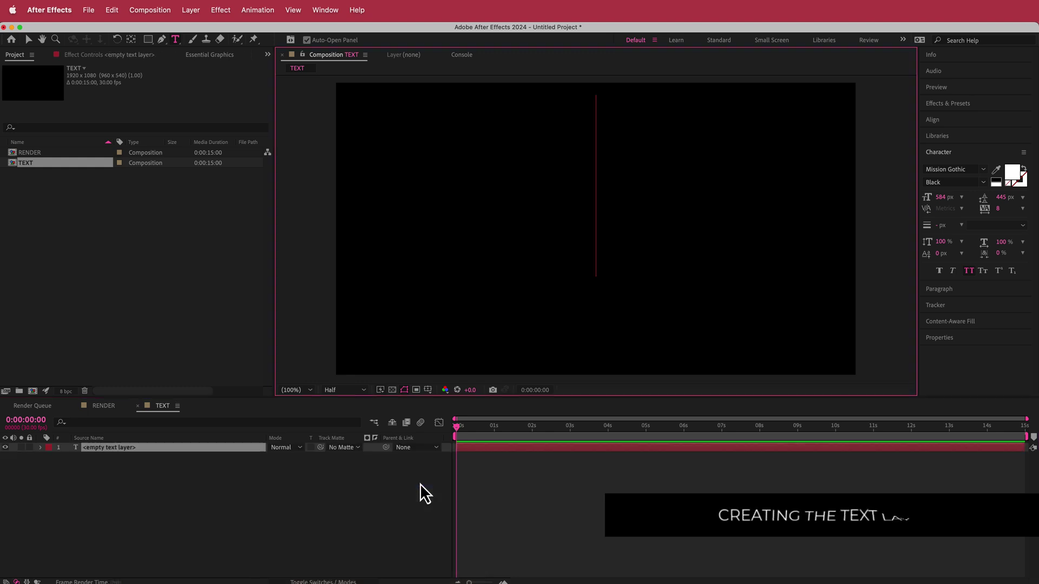
type("CREATE ")
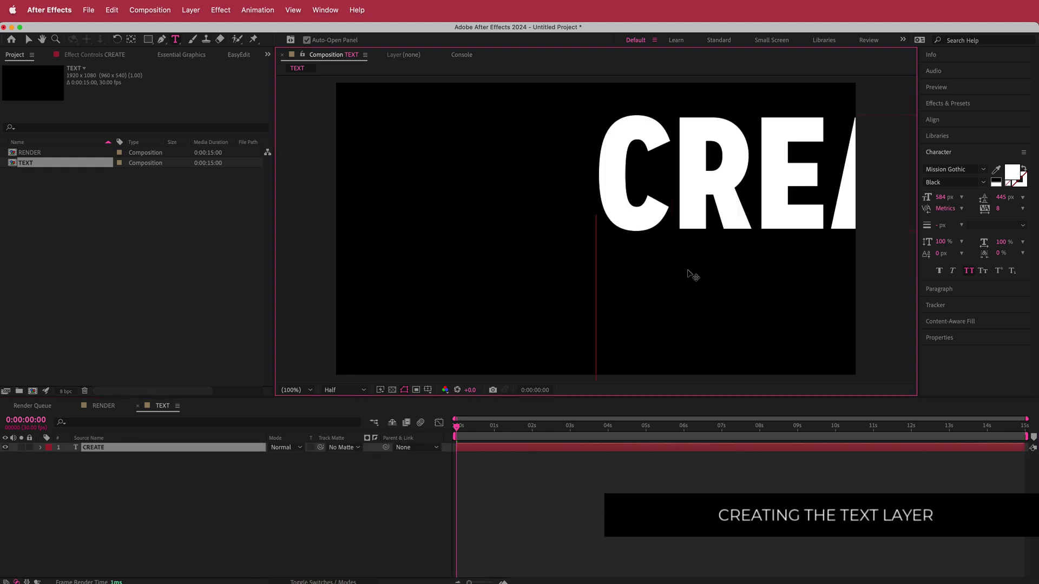
type("UPSIZE")
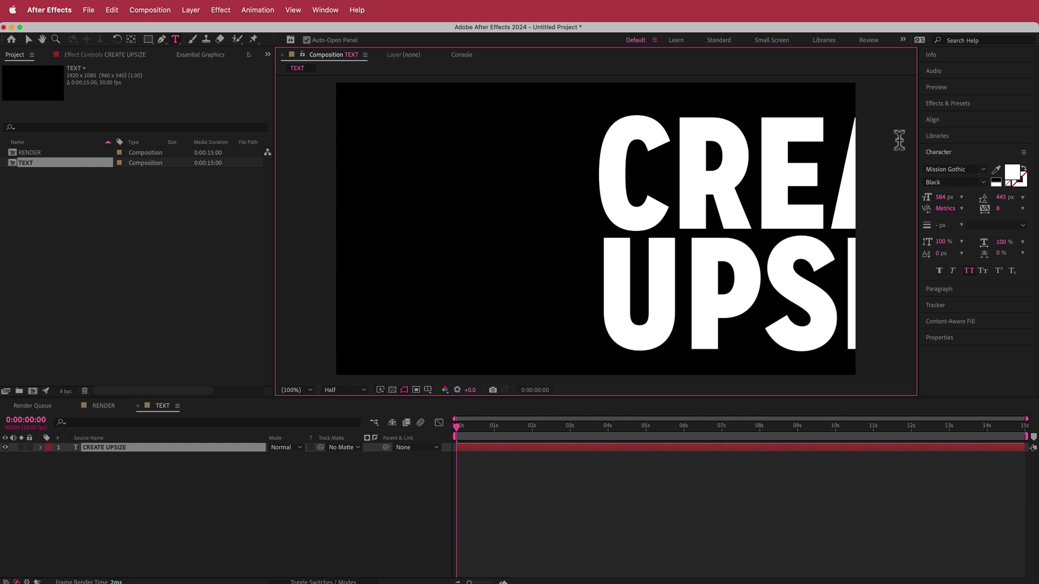
Step: Reduce the font size of all the text to 473 px and centre the layer horizontally and vertically in the composition
key("super+a")
left_click_drag(943, 204, 886, 203)
left_click(932, 120)
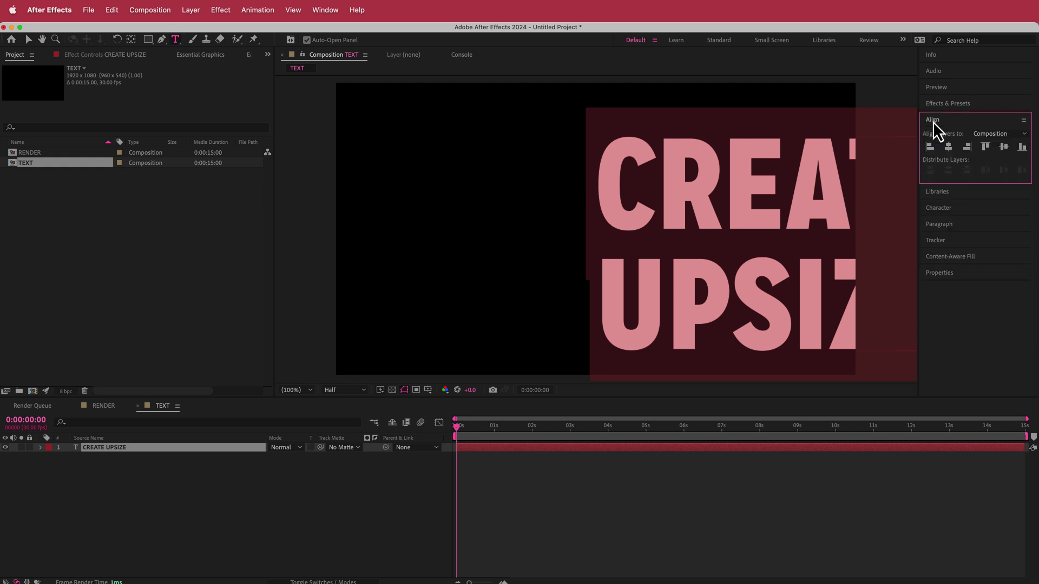
left_click(947, 146)
left_click(1003, 146)
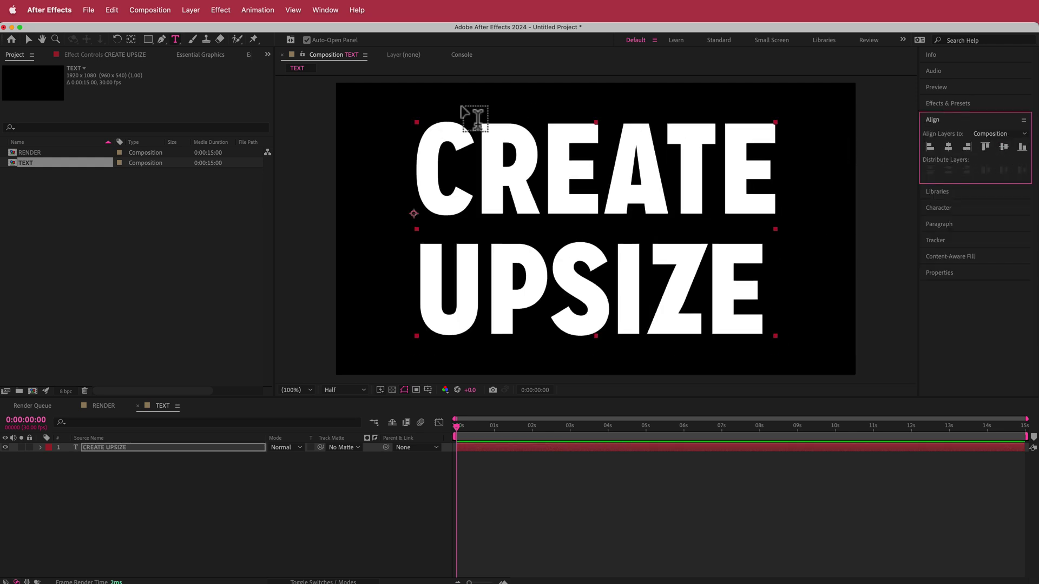
left_click(326, 10)
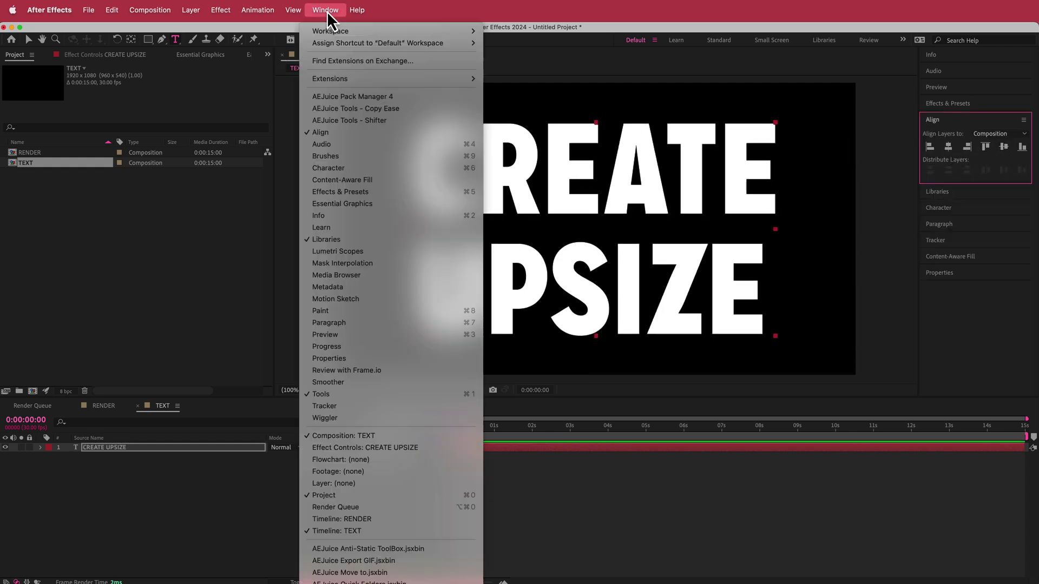
left_click(875, 164)
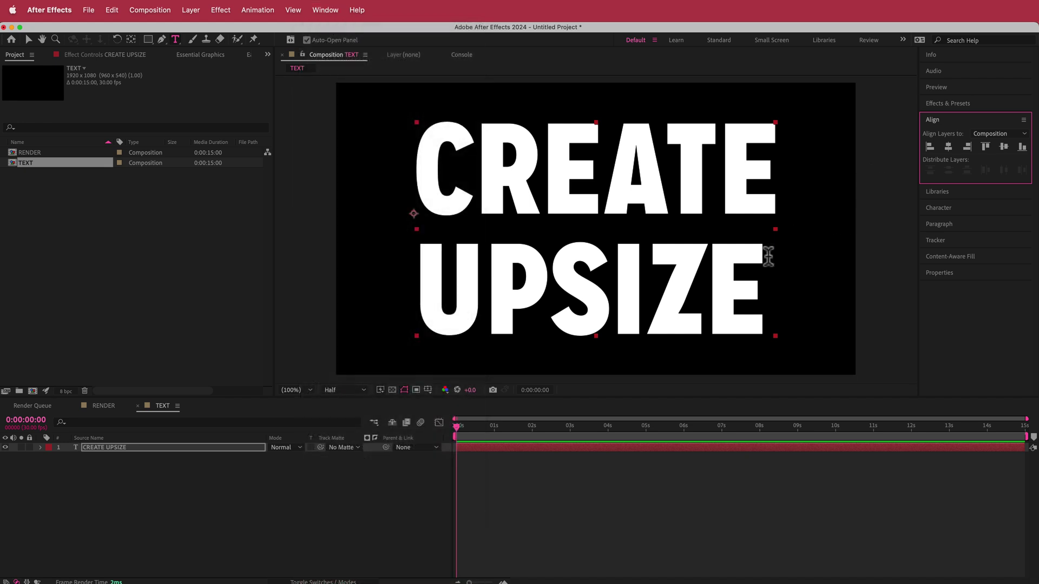
Step: Set the leading of both text lines to 355 px
left_click(716, 273)
left_click_drag(776, 272, 371, 162)
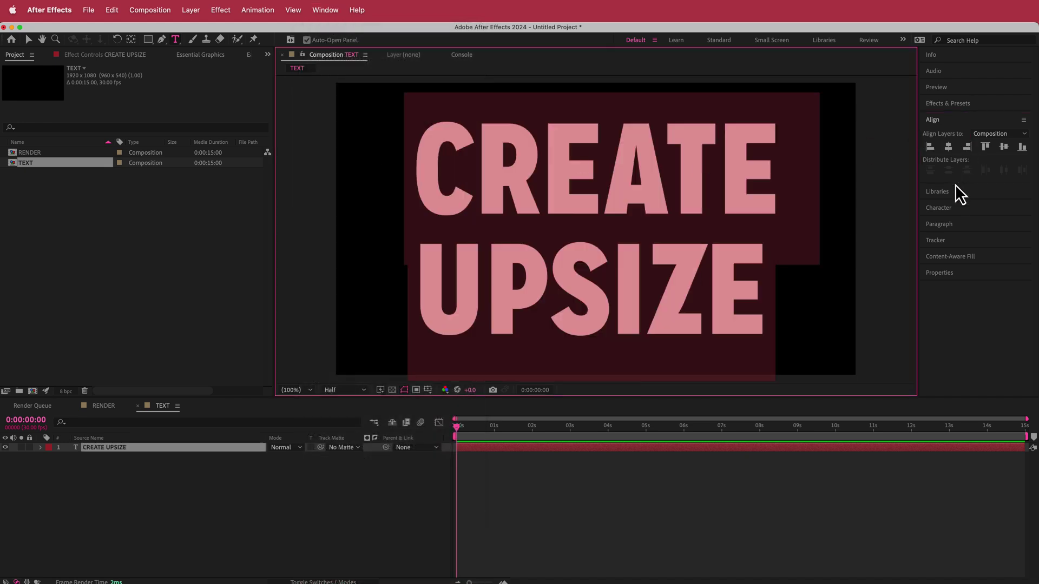
left_click(937, 209)
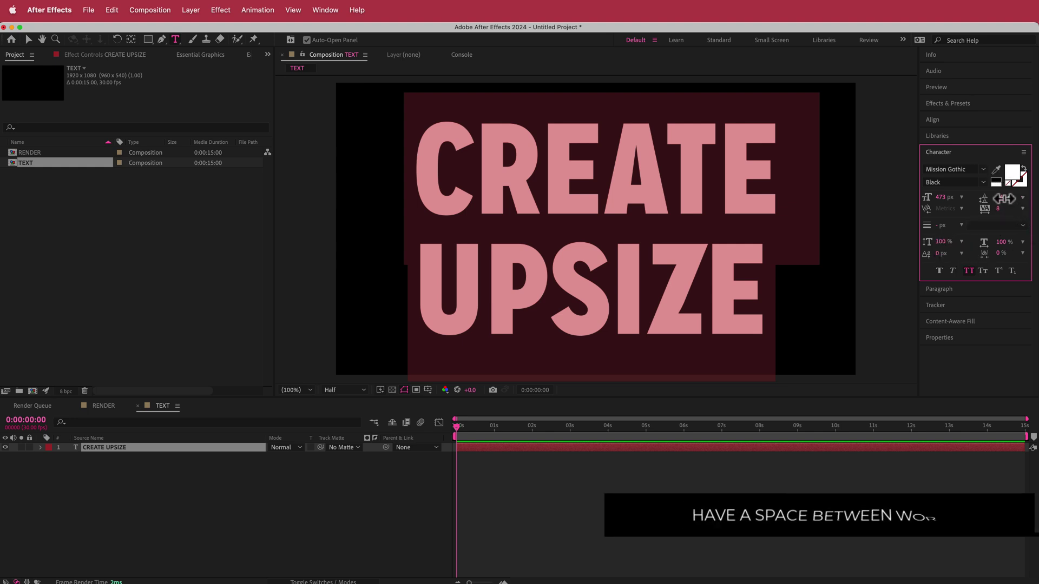
left_click_drag(1002, 197, 955, 199)
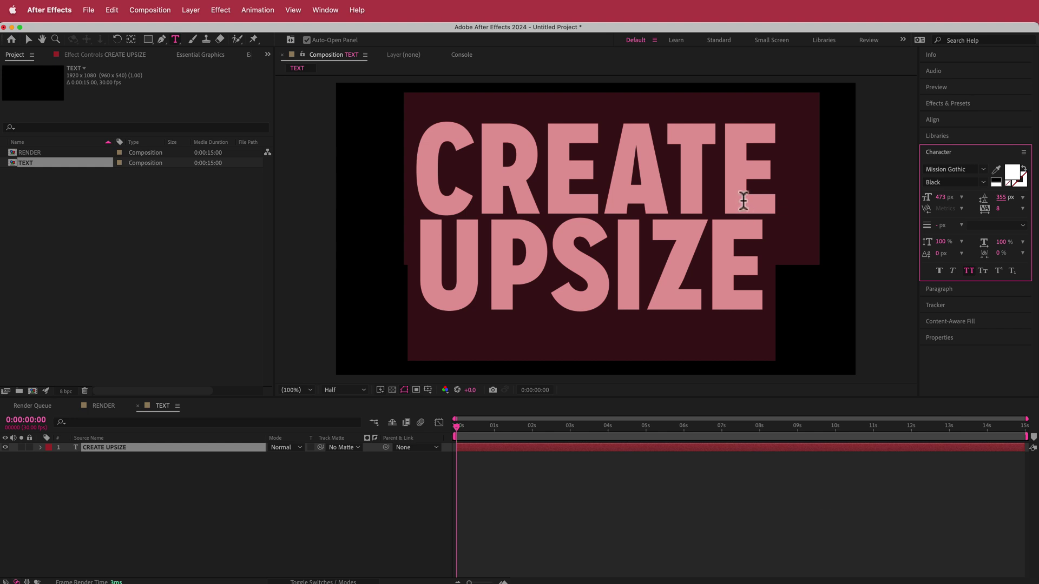
Step: Set the font size of the word UPSIZE to 491 px and the leading of the whole text to 371 px
left_click(743, 251)
left_click_drag(786, 261, 409, 267)
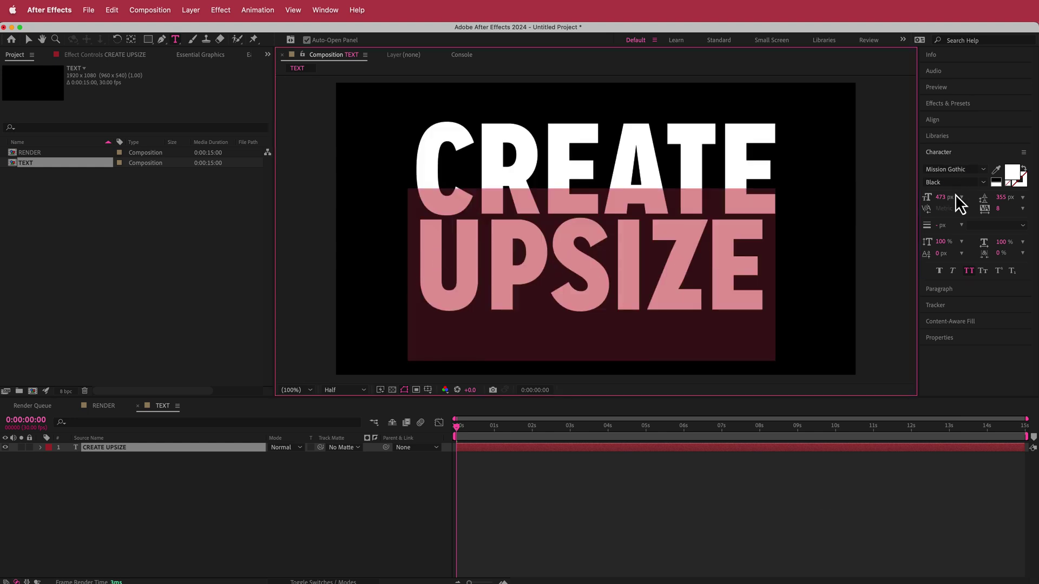
left_click_drag(944, 198, 953, 199)
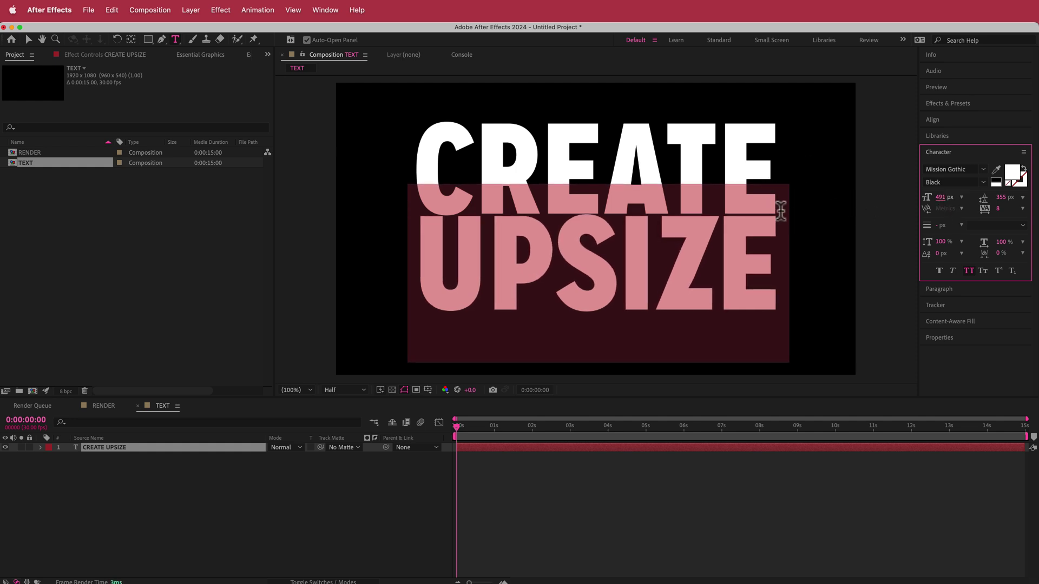
left_click_drag(785, 218, 622, 131)
left_click_drag(1001, 199, 1003, 196)
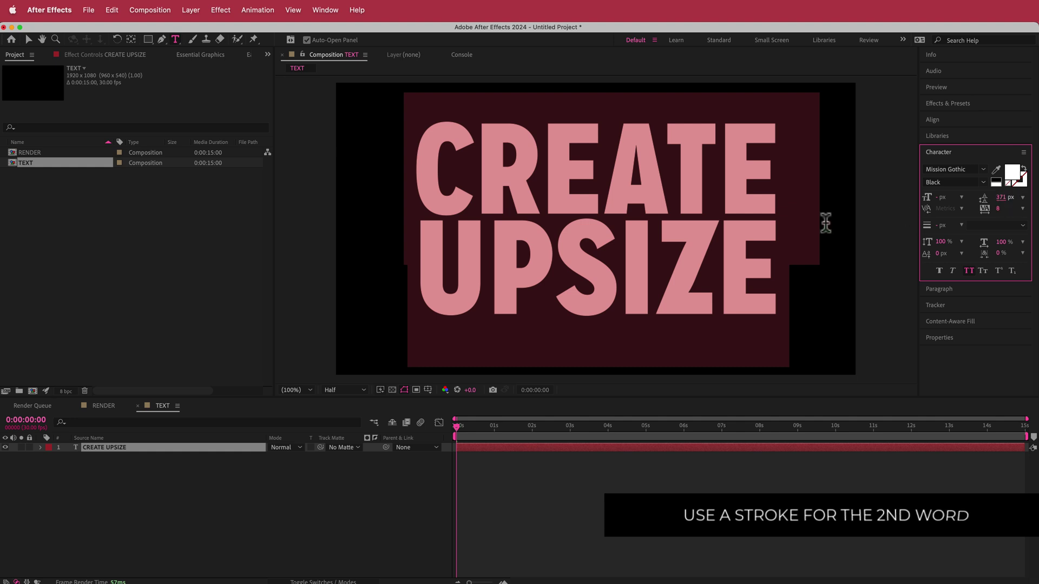
Step: Swap fill and stroke on the word UPSIZE so it has only a white outline
left_click(780, 279)
left_click_drag(780, 279, 373, 262)
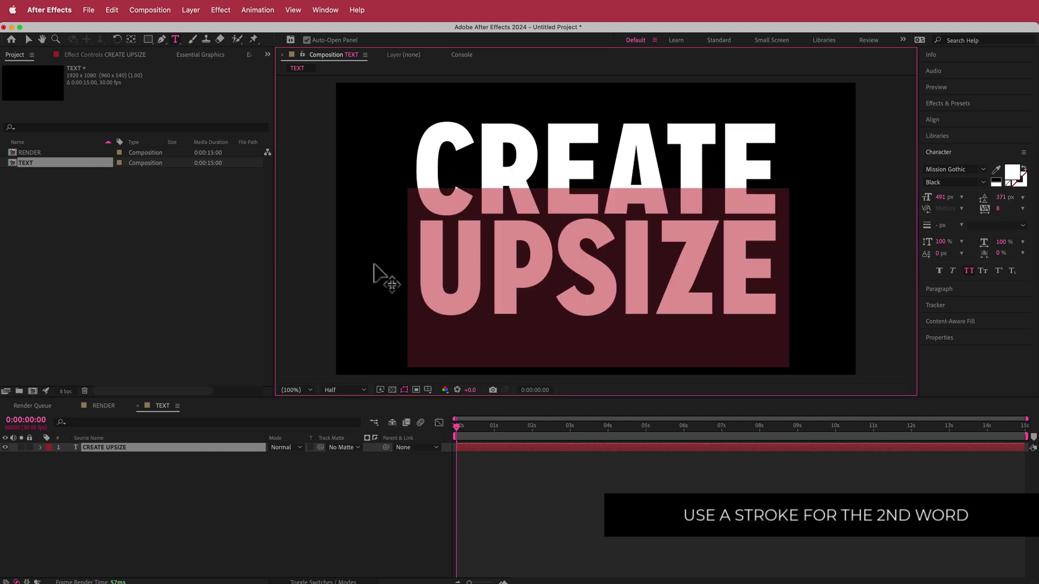
left_click(1024, 172)
left_click(493, 273)
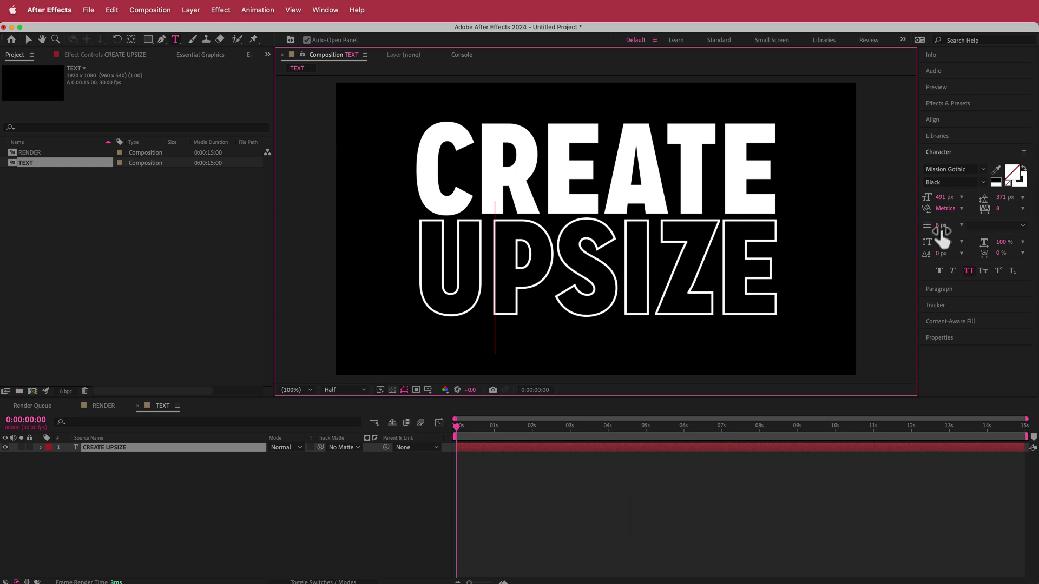
key("super+a")
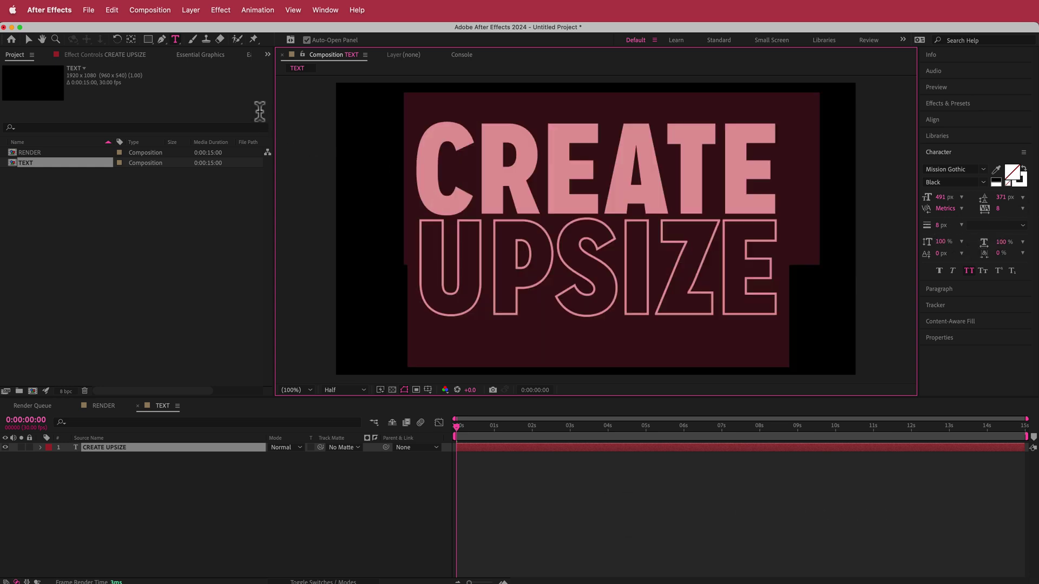
left_click(648, 153)
key("super+a")
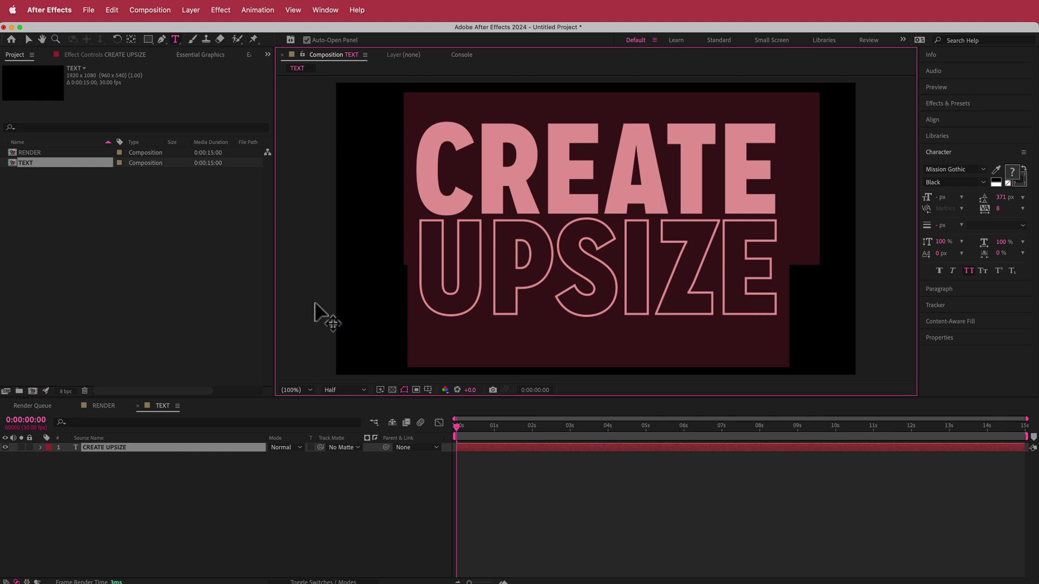
left_click(187, 261)
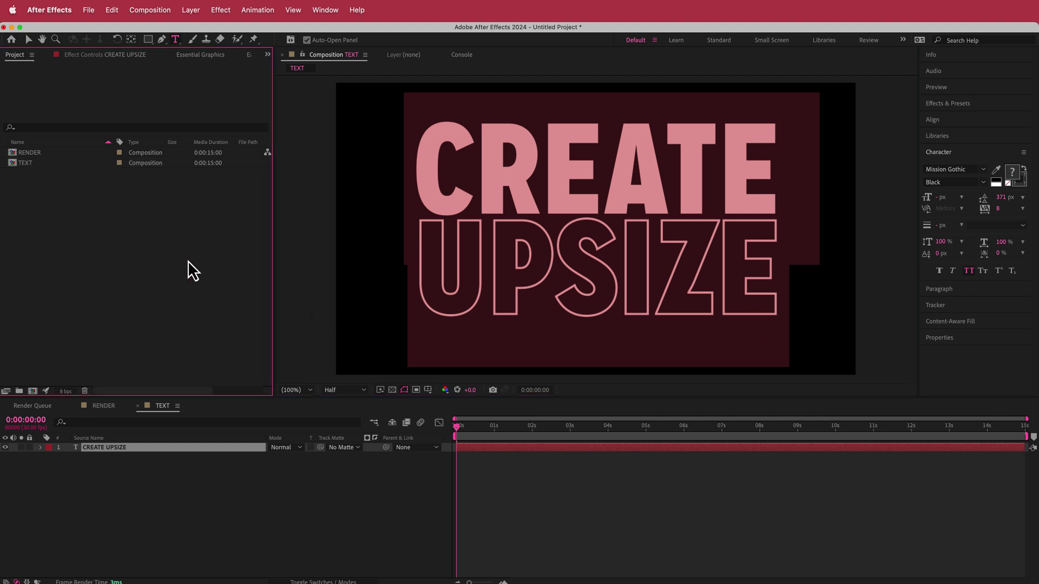
Step: Draw a region of interest tightly around the two words and crop the composition to it
left_click(416, 390)
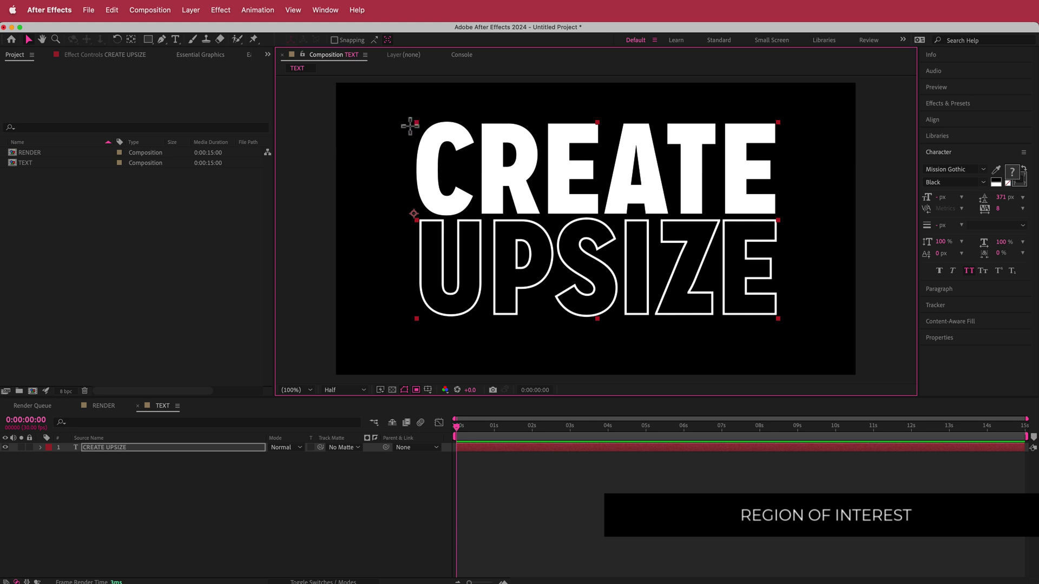
left_click_drag(408, 119, 782, 319)
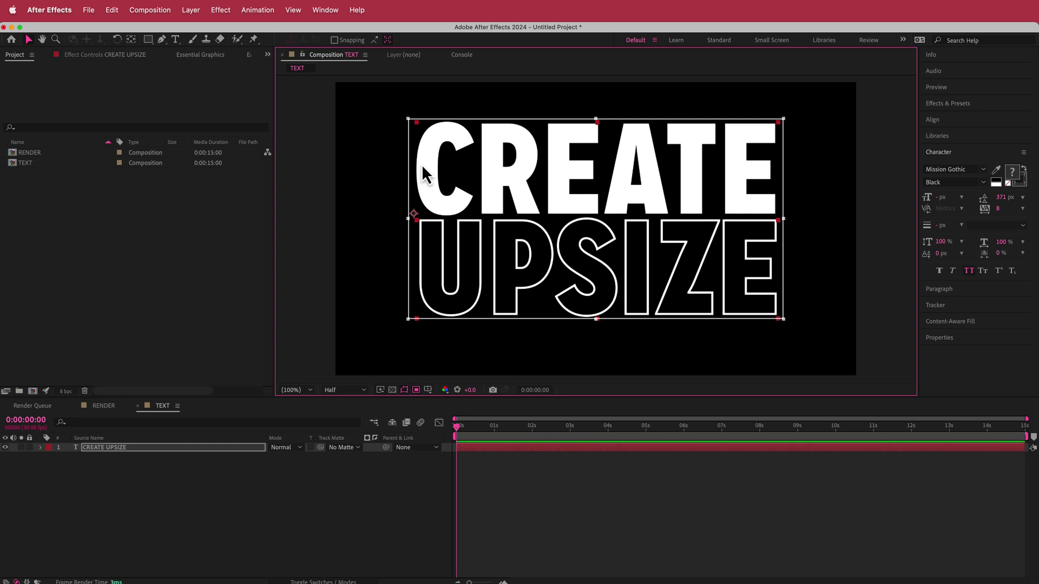
left_click(158, 12)
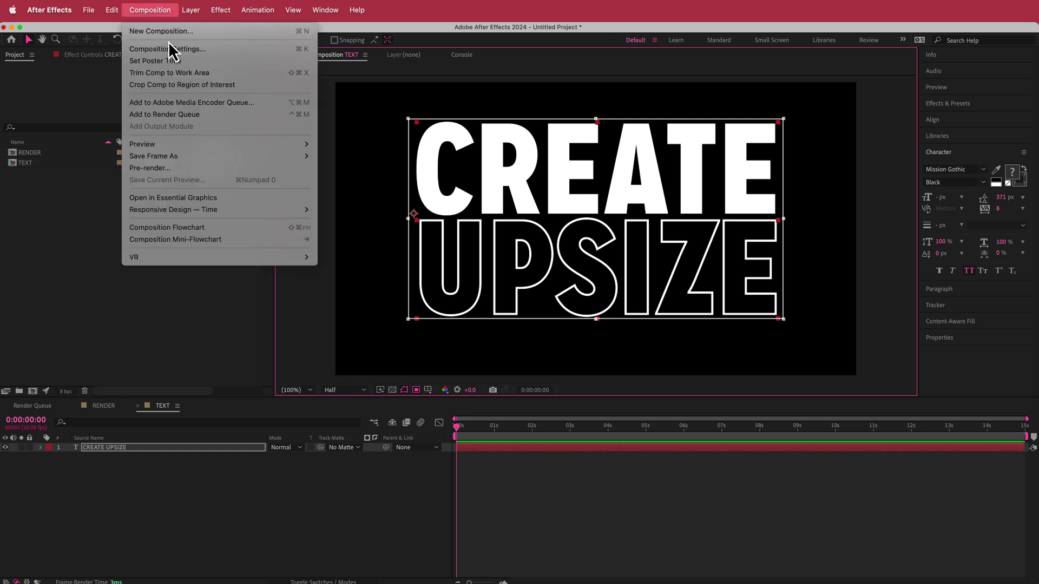
left_click(228, 85)
key("shift+slash")
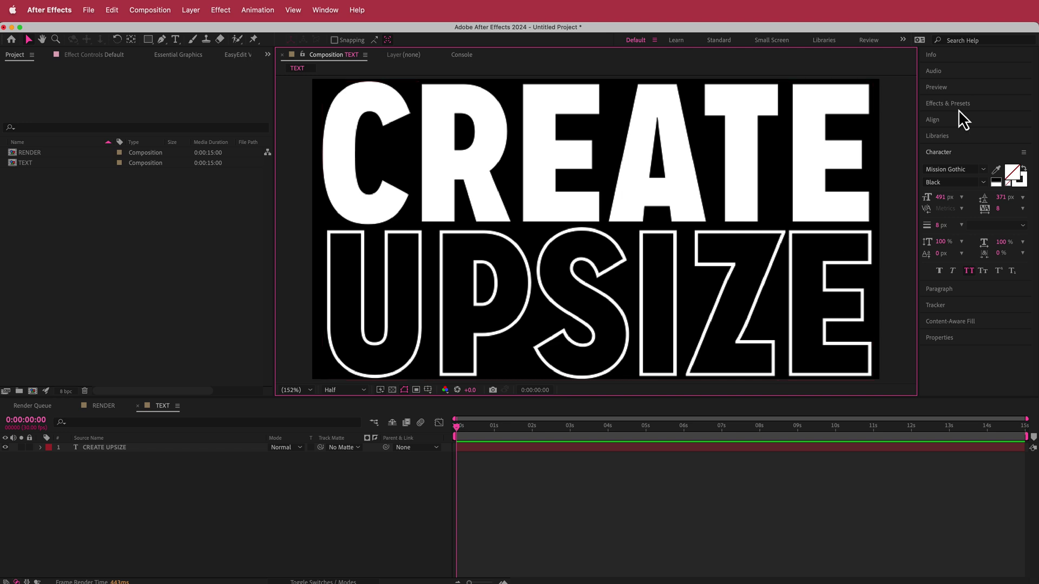
Step: Centre the CREATE UPSIZE layer horizontally and vertically within the cropped composition
left_click(934, 121)
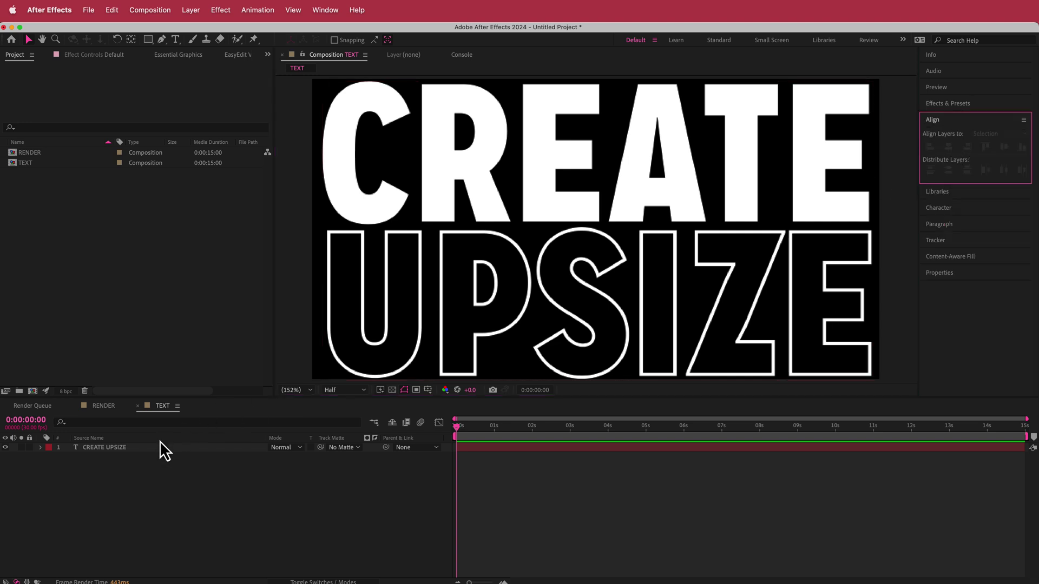
left_click(134, 448)
left_click(948, 148)
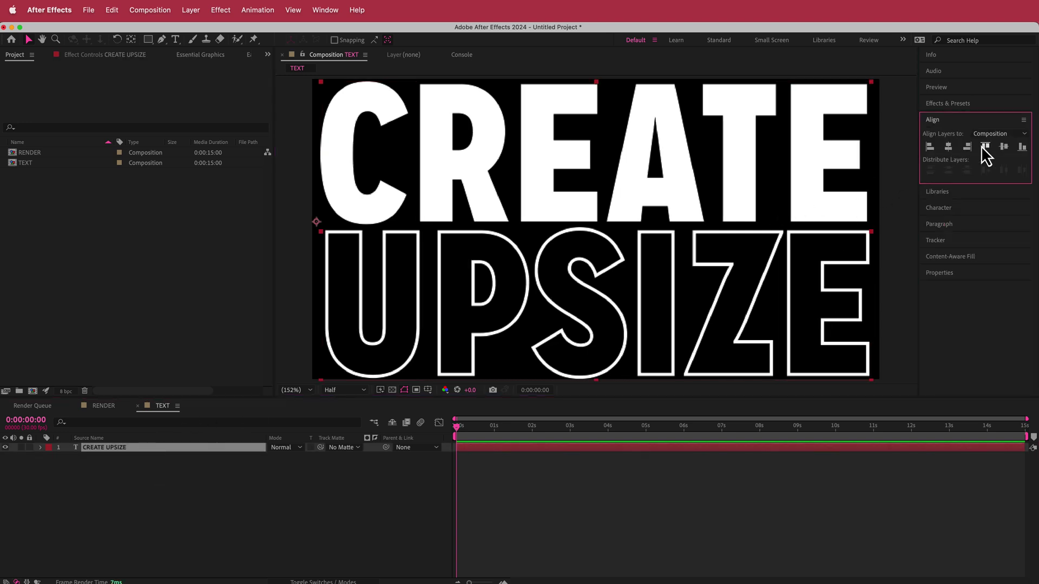
left_click(1005, 150)
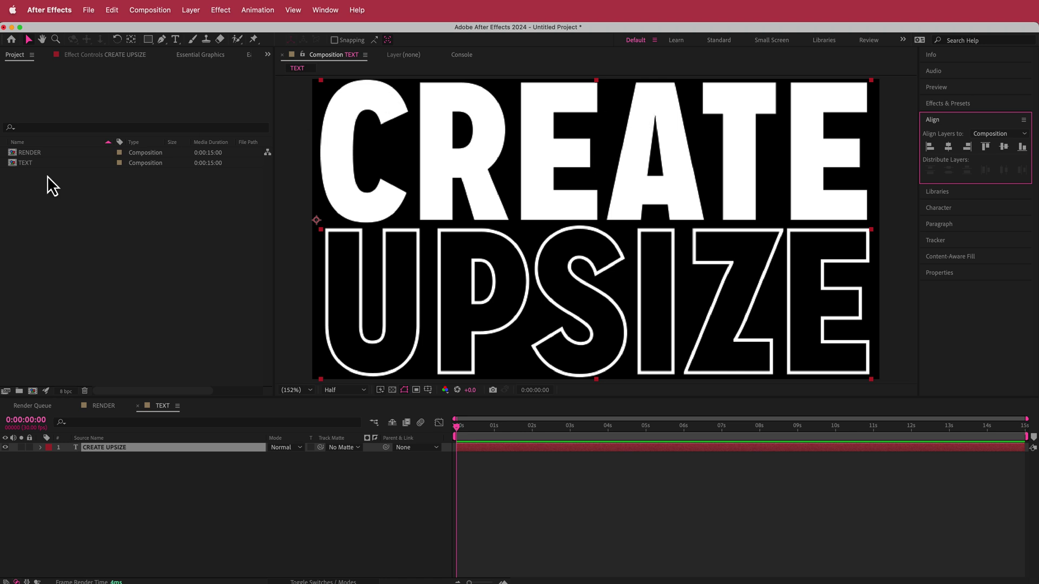
Step: Create a new 1920 x 1080 composition named PATTERN at 30 fps with a 15-second duration
left_click(32, 391)
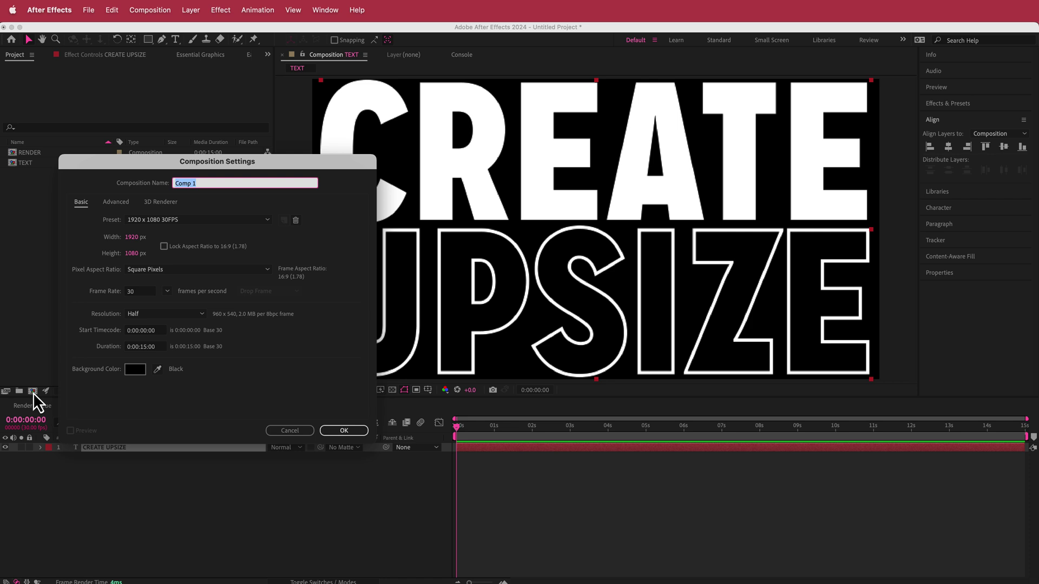
type("PATTERN")
key("Return")
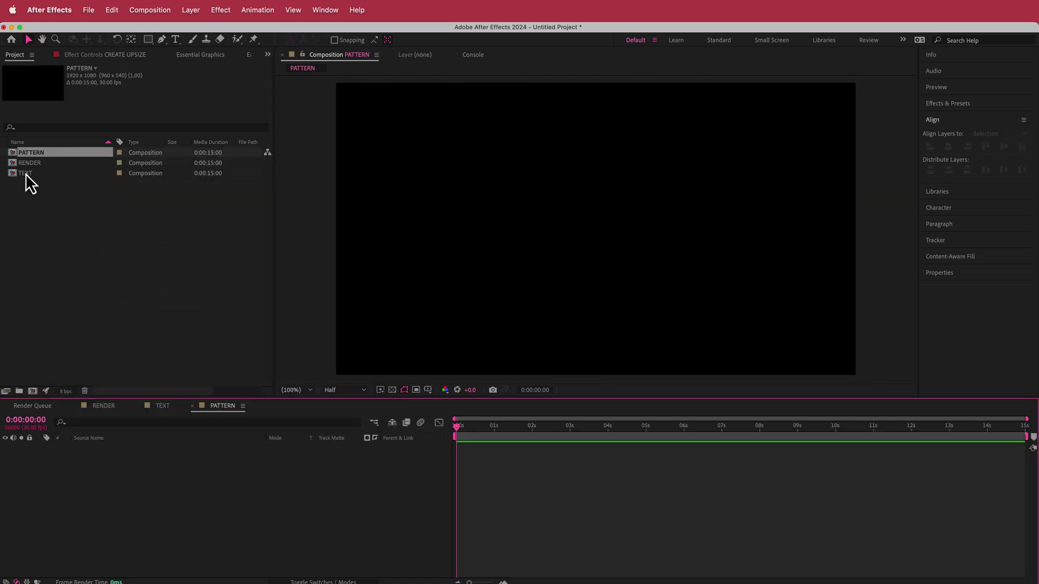
Step: Place the TEXT composition in PATTERN as a layer and scale it to 75%
left_click_drag(25, 173, 142, 476)
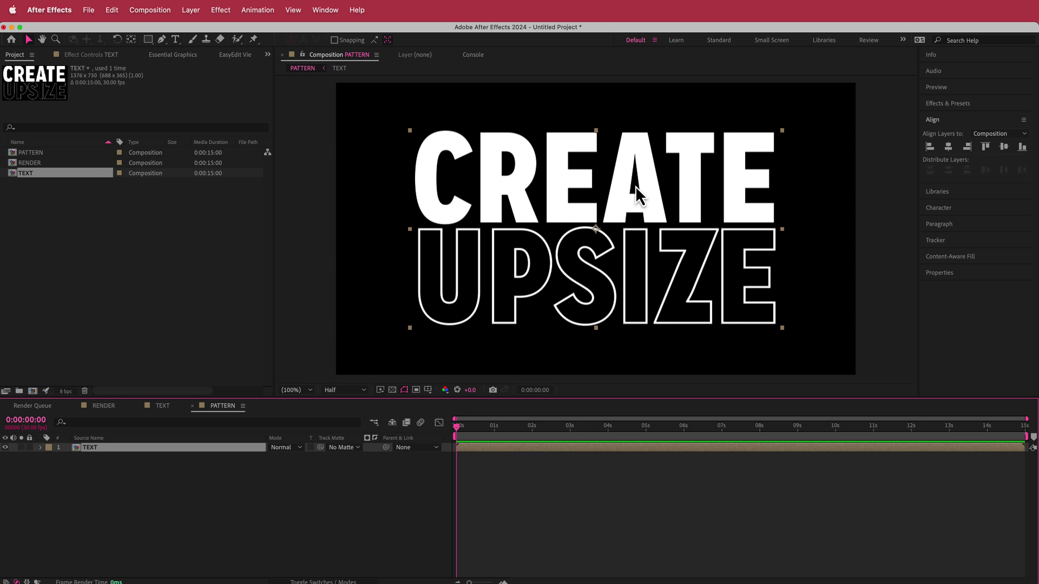
key("s")
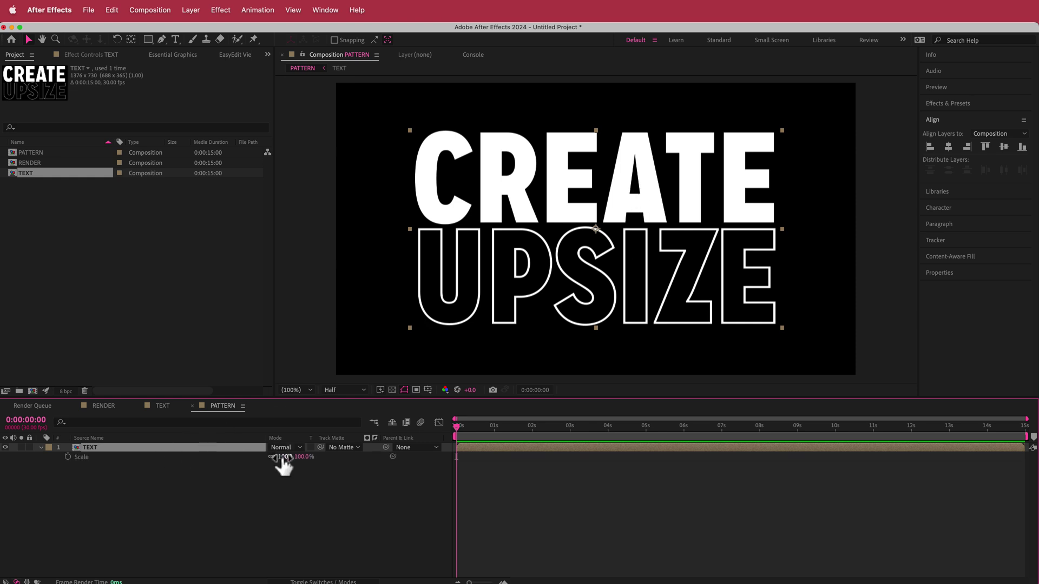
left_click_drag(280, 457, 267, 457)
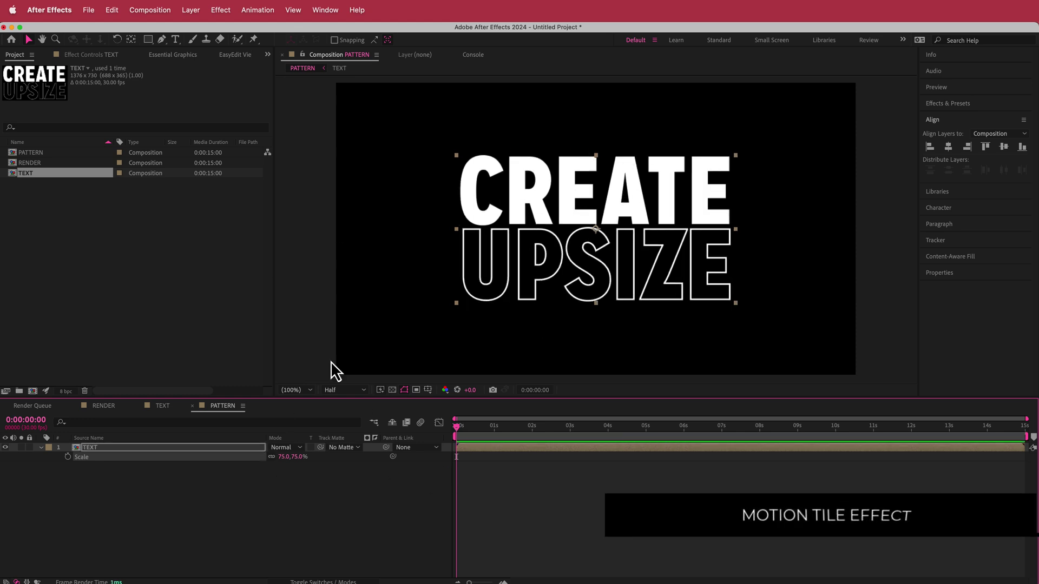
Step: Apply the Motion Tile effect to the TEXT layer
left_click(176, 465)
left_click(164, 446)
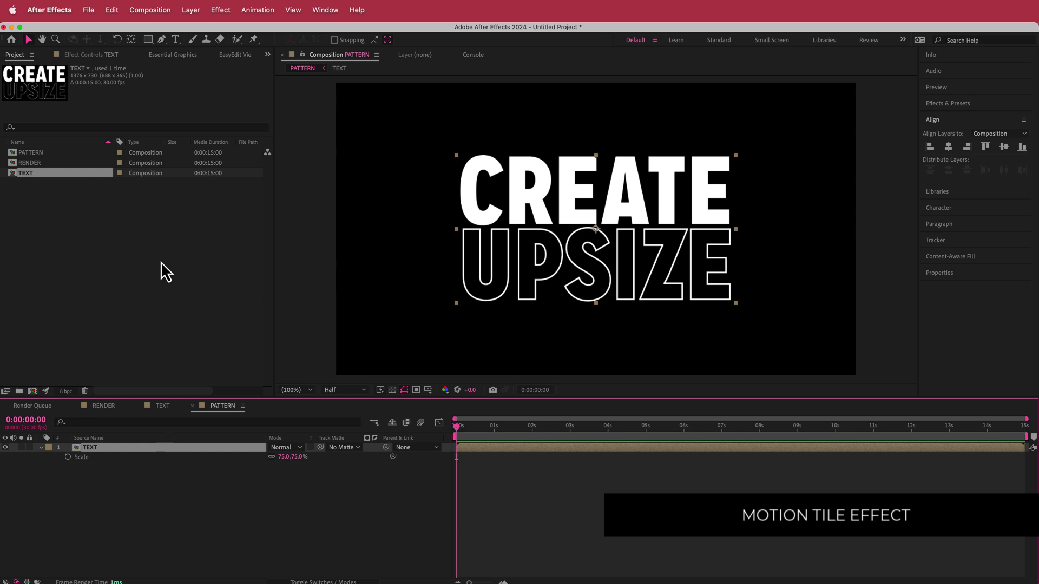
key("ctrl+space")
type("otio")
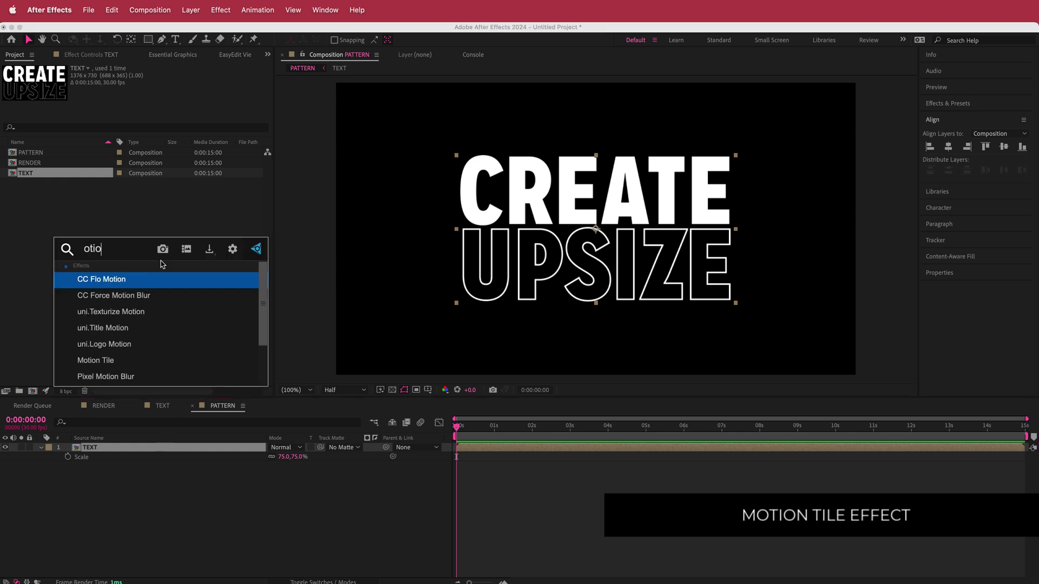
left_click(128, 359)
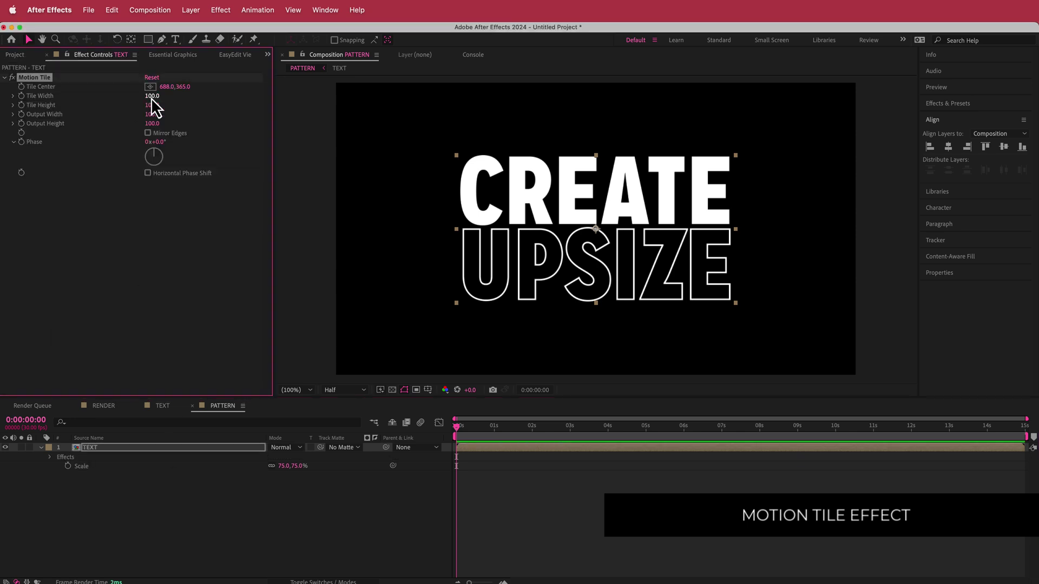
Step: Set the Motion Tile's Output Height to 1000 on the TEXT layer
left_click(154, 124)
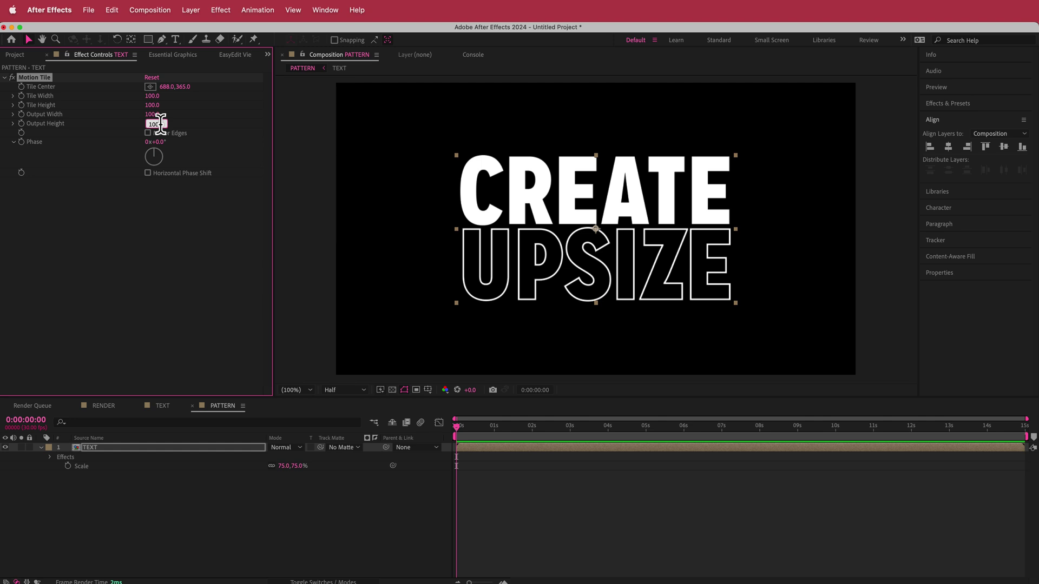
type("1000")
key("Return")
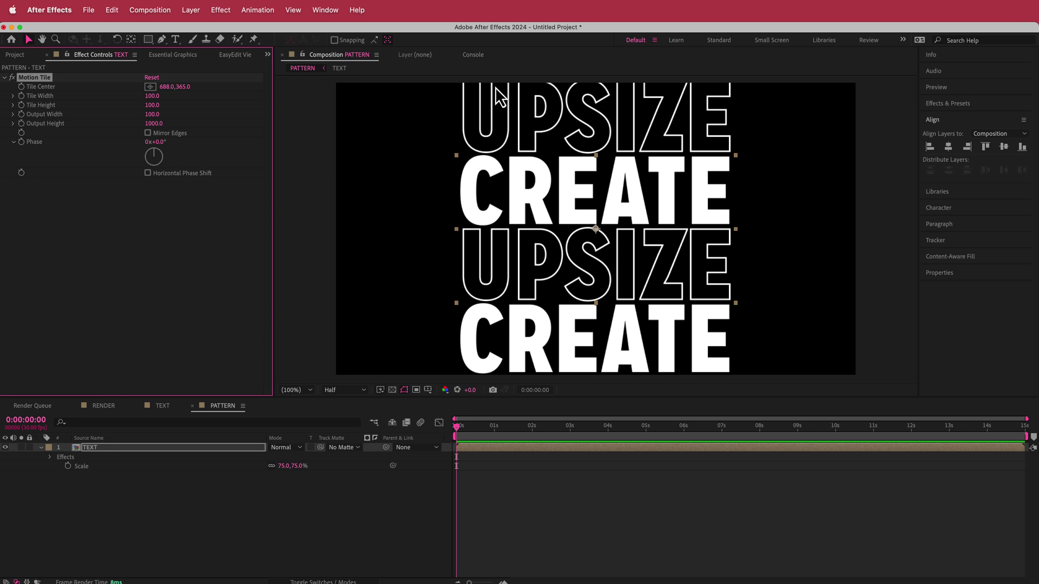
left_click(281, 473)
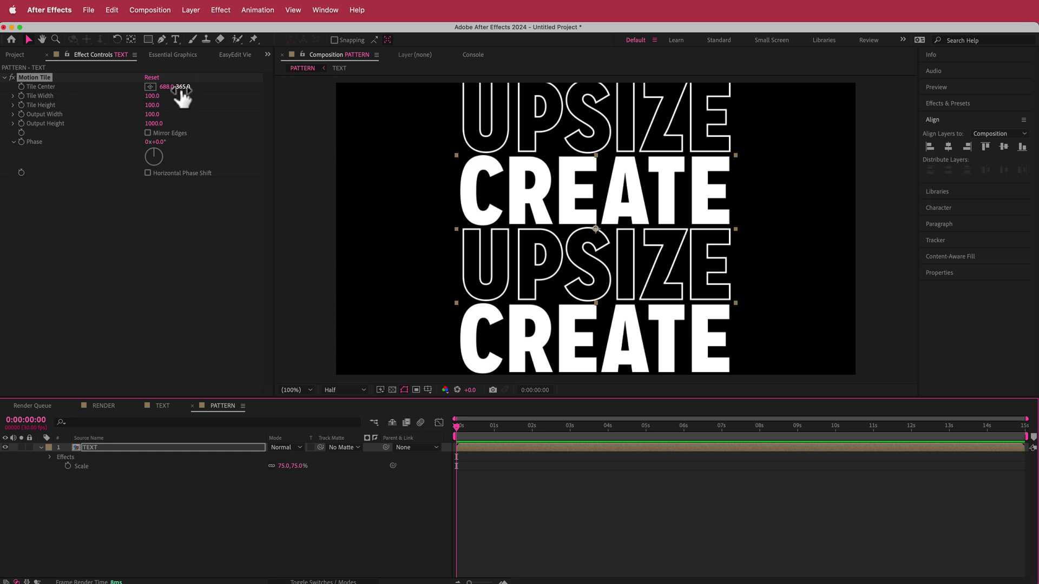
left_click_drag(183, 86, 751, 114)
key("super+z")
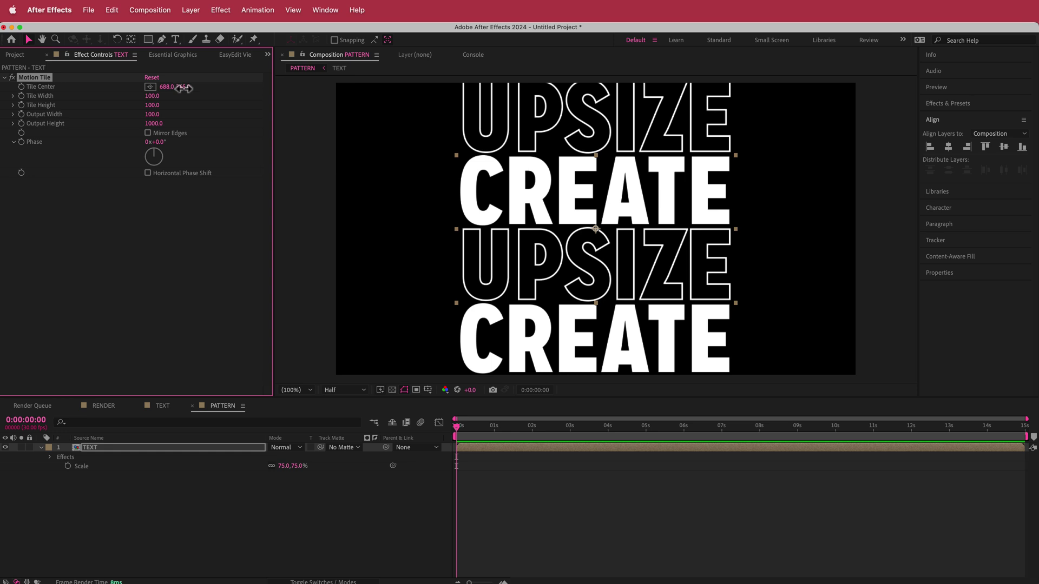
Step: Keyframe the Motion Tile's Tile Center from 688, 370 at the first frame to 688, 3000 at 0:00:14:29, and preview the motion
left_click_drag(184, 88, 184, 88)
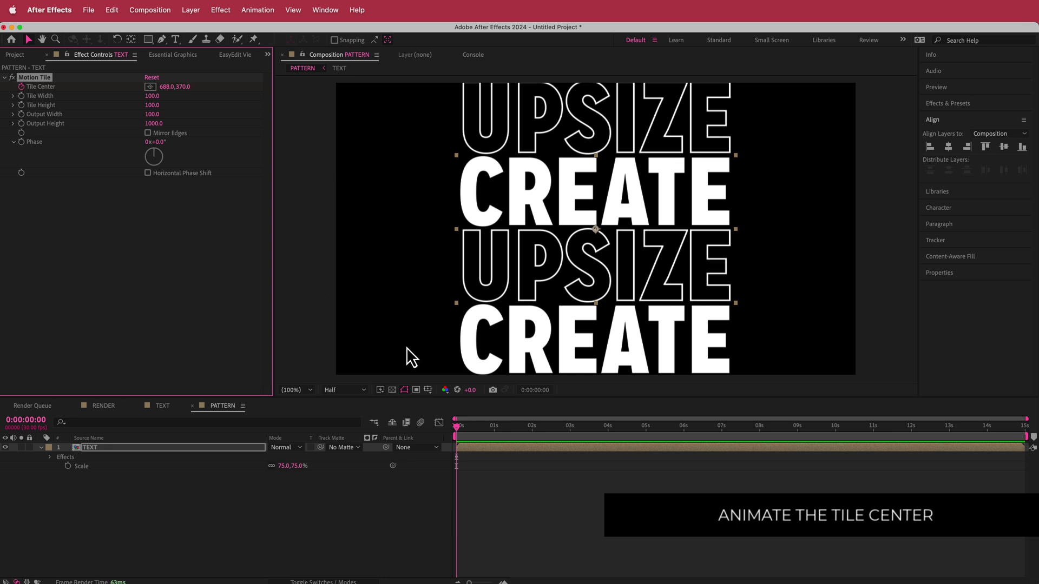
left_click_drag(459, 427, 1024, 427)
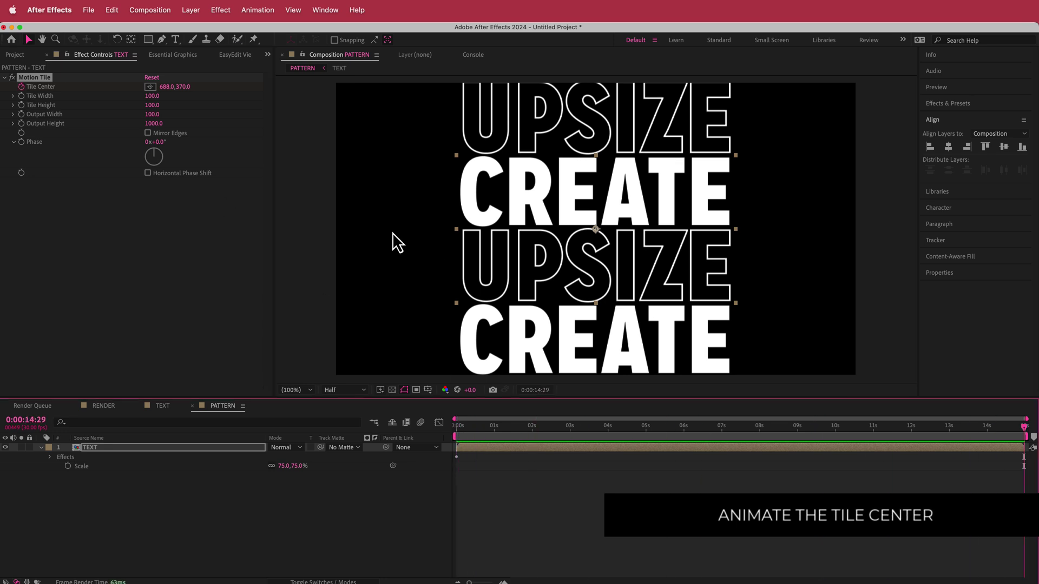
left_click(181, 87)
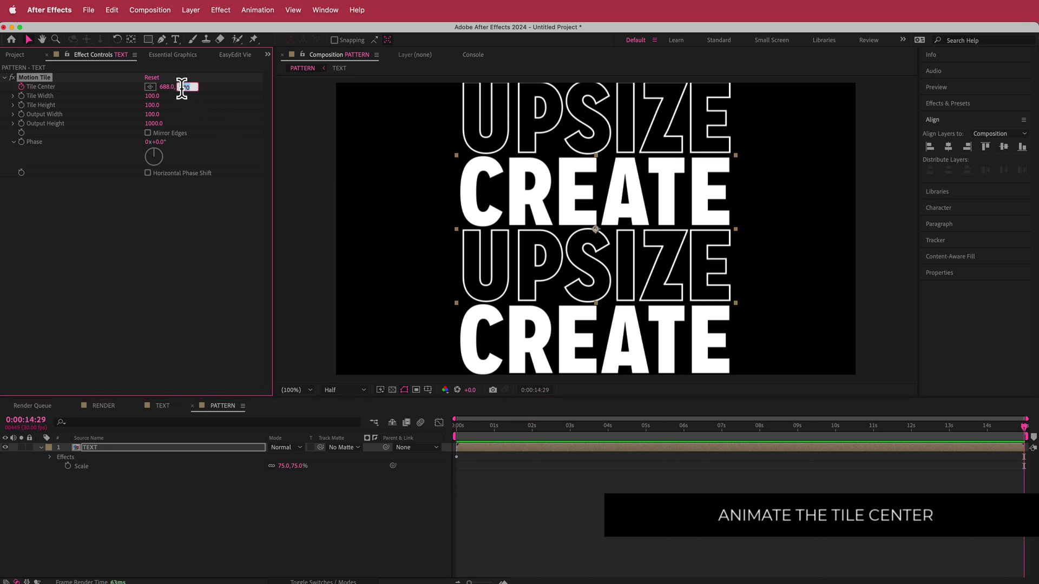
key("Return")
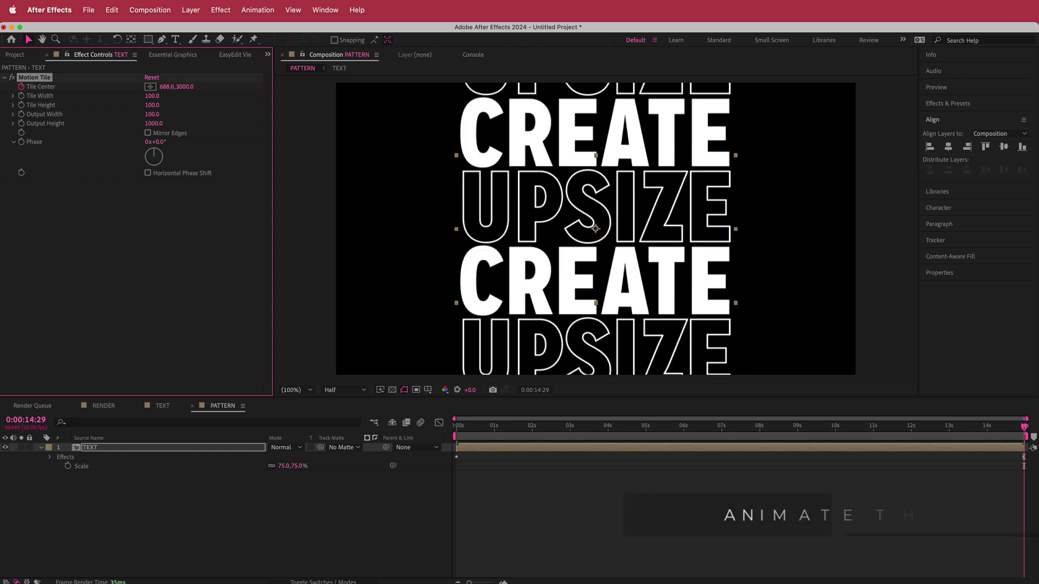
left_click_drag(1025, 426, 369, 444)
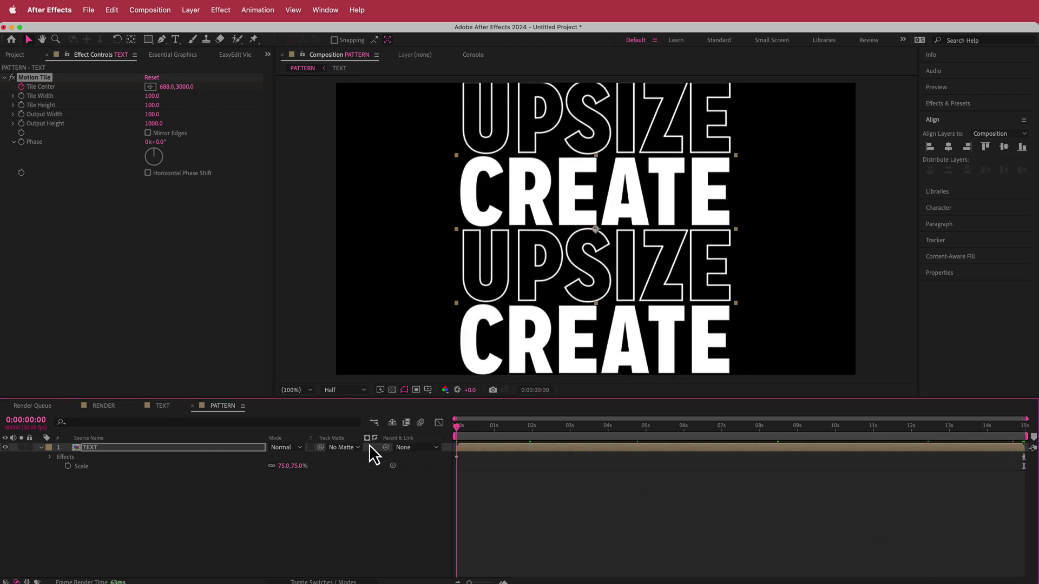
key("space")
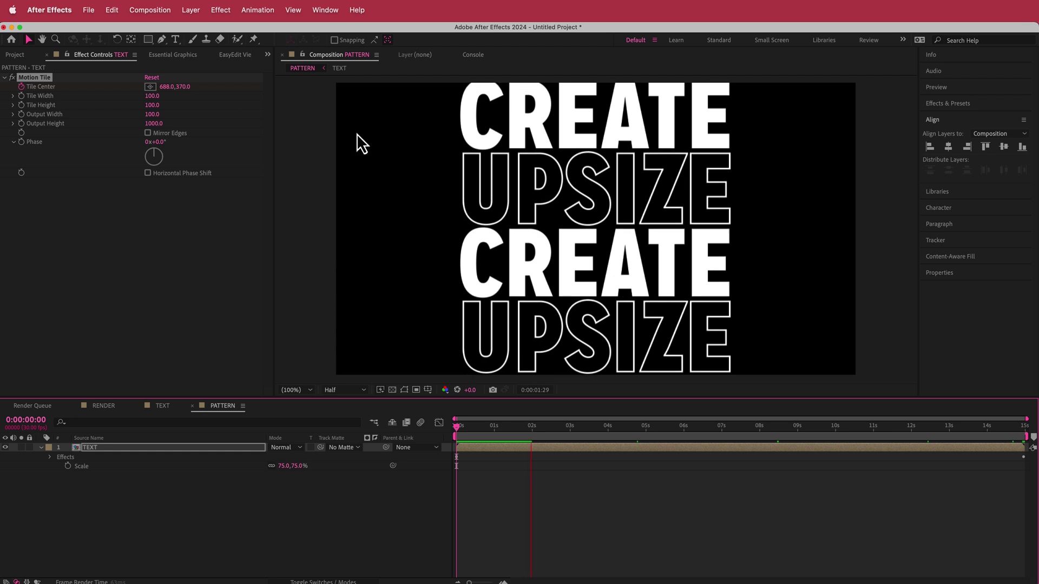
Step: Set the Tile Center keyframe at 0:00:14:29 to 688, 2800 and preview the scrolling pattern from the start
left_click_drag(560, 427, 1025, 441)
left_click(184, 87)
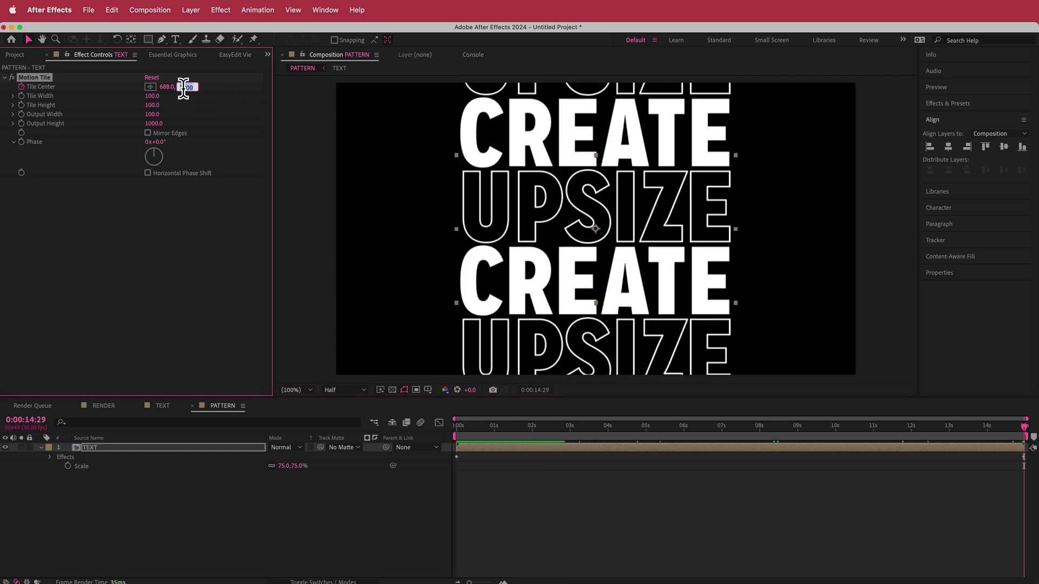
type("2800")
key("Return")
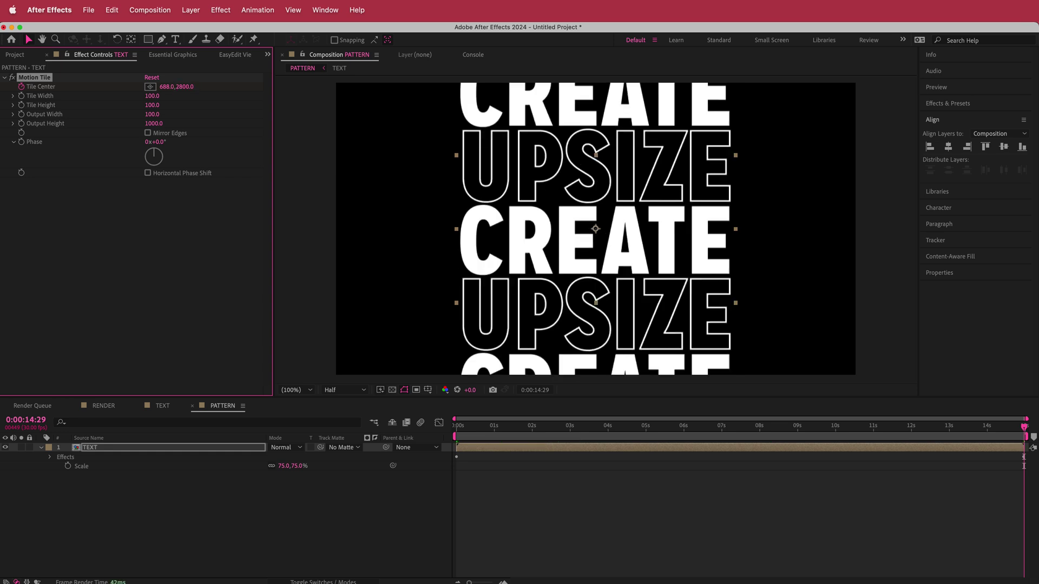
left_click(874, 438)
key("space")
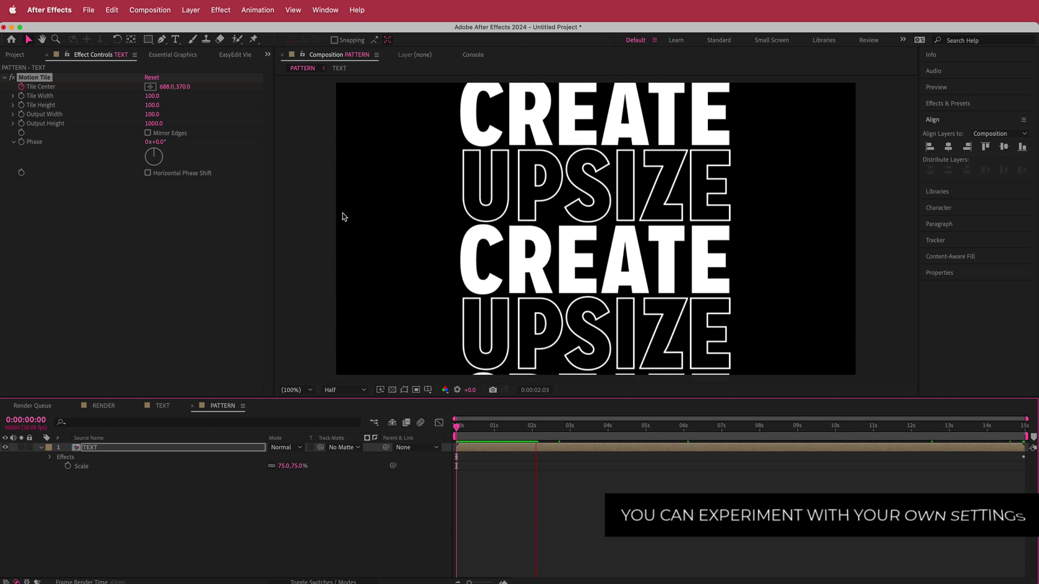
left_click(501, 427)
left_click_drag(487, 430, 346, 360)
Step: Place the PATTERN composition as a layer in the RENDER composition
left_click(105, 406)
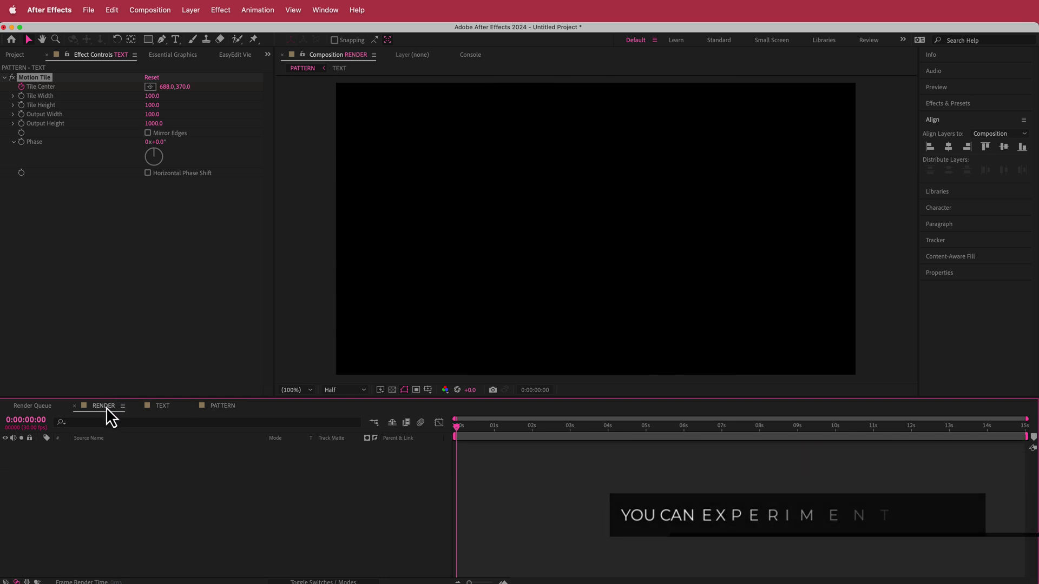
left_click(13, 55)
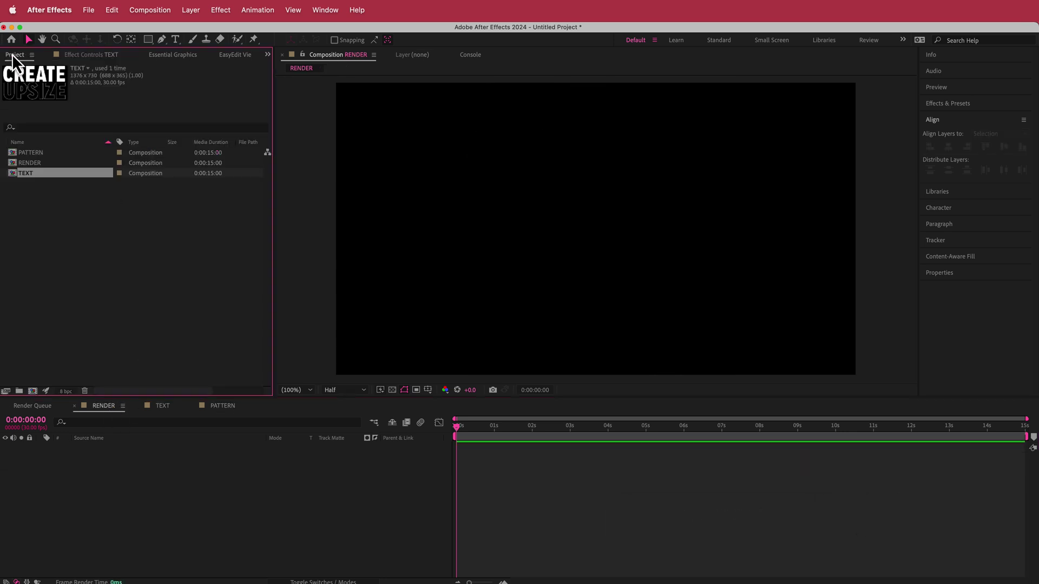
left_click_drag(33, 153, 151, 479)
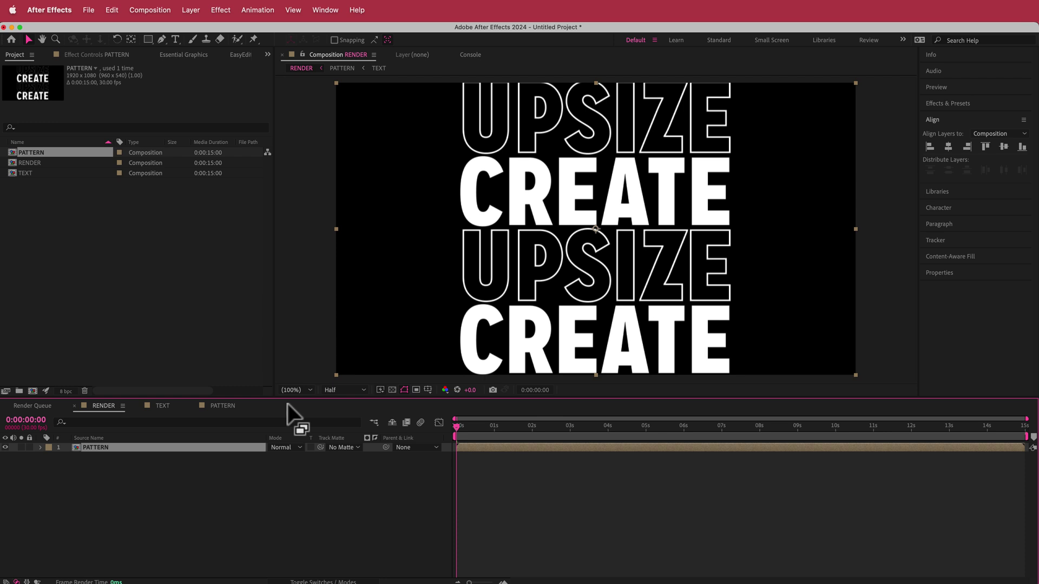
left_click_drag(455, 429, 329, 437)
Step: Create a white 1920 x 1080 solid named BG in RENDER and place it beneath the PATTERN layer
right_click(220, 460)
mouse_move(243, 468)
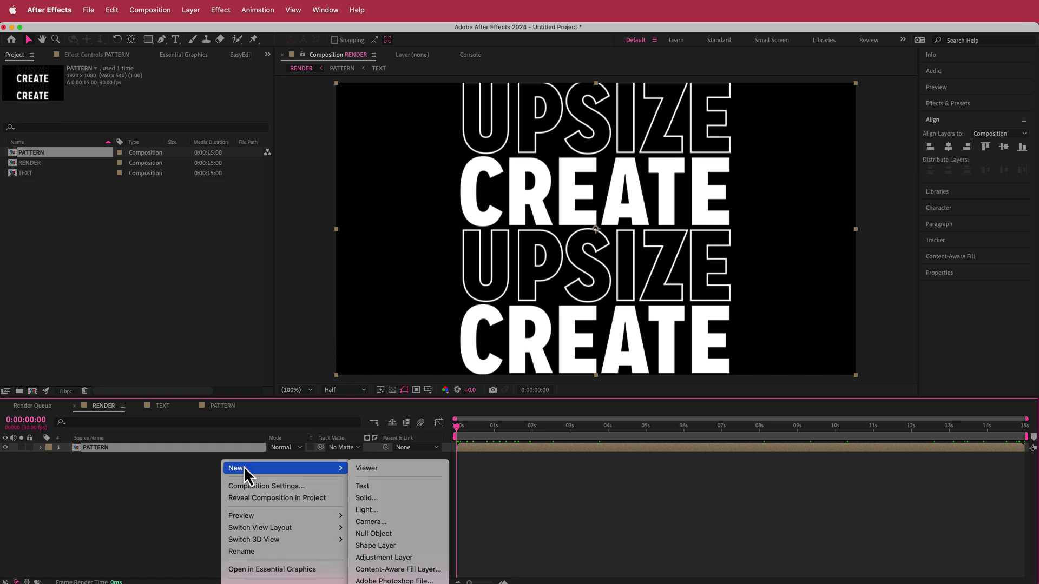
left_click(393, 498)
type("BG")
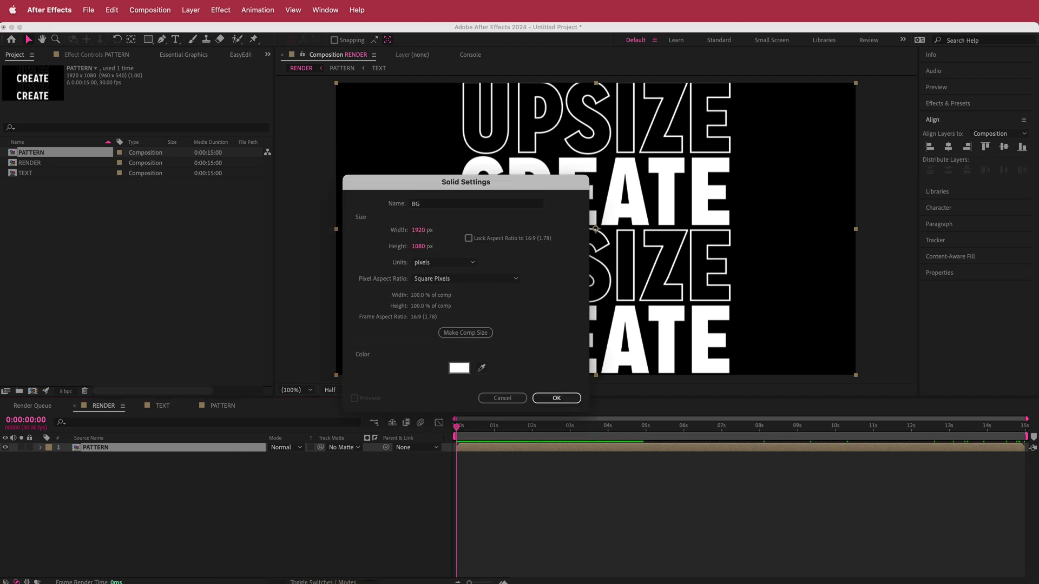
key("Return")
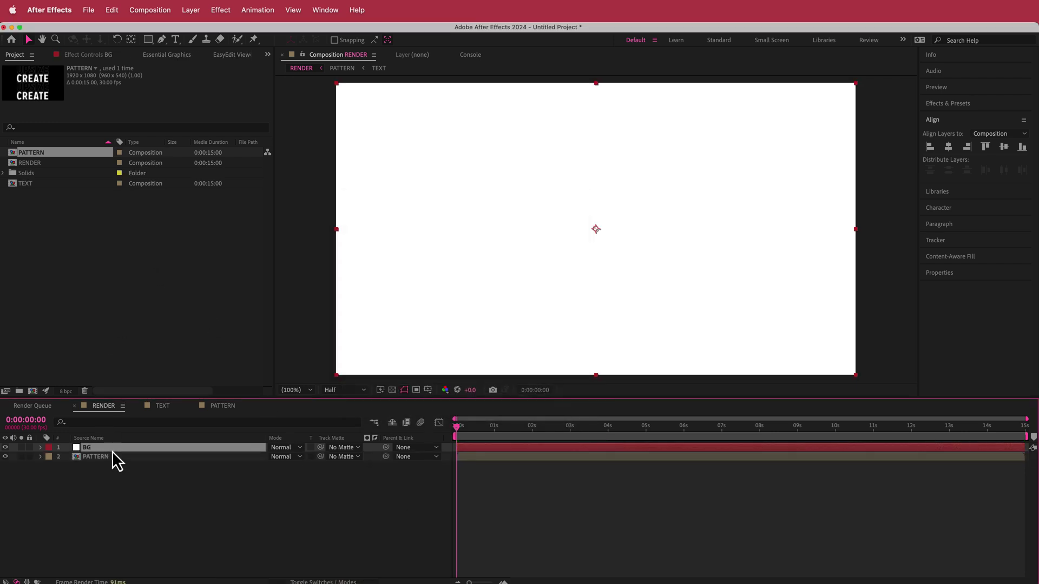
left_click_drag(112, 450, 97, 467)
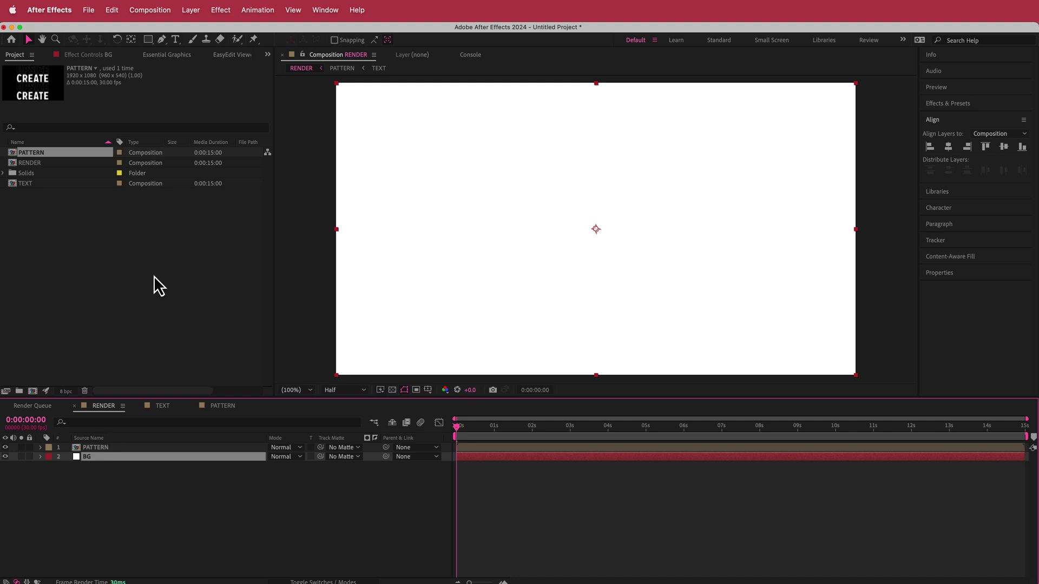
Step: Apply the Gradient Ramp effect to the BG solid
key("ctrl+space")
type("r")
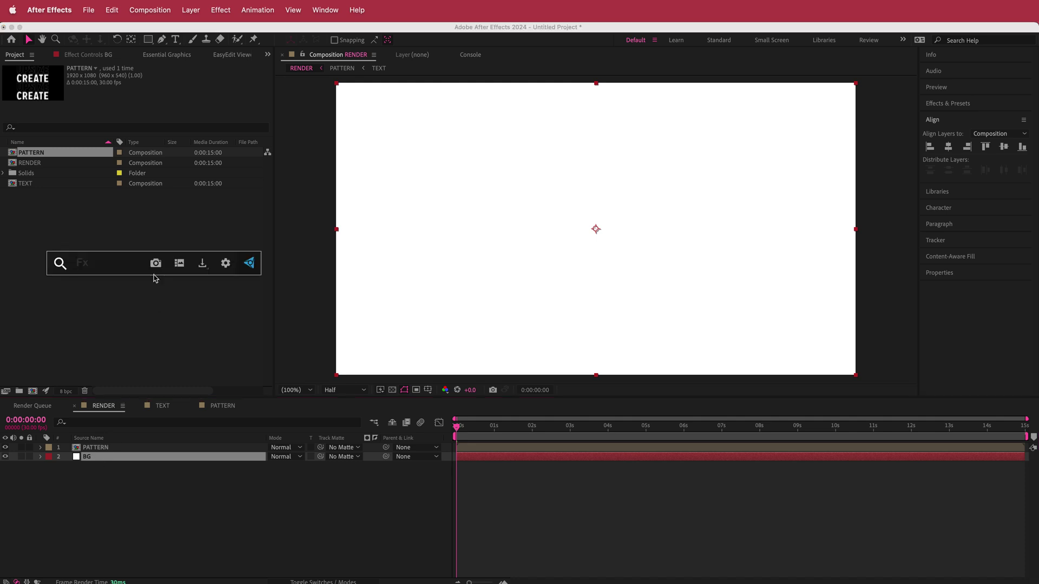
type("amp")
key("Down")
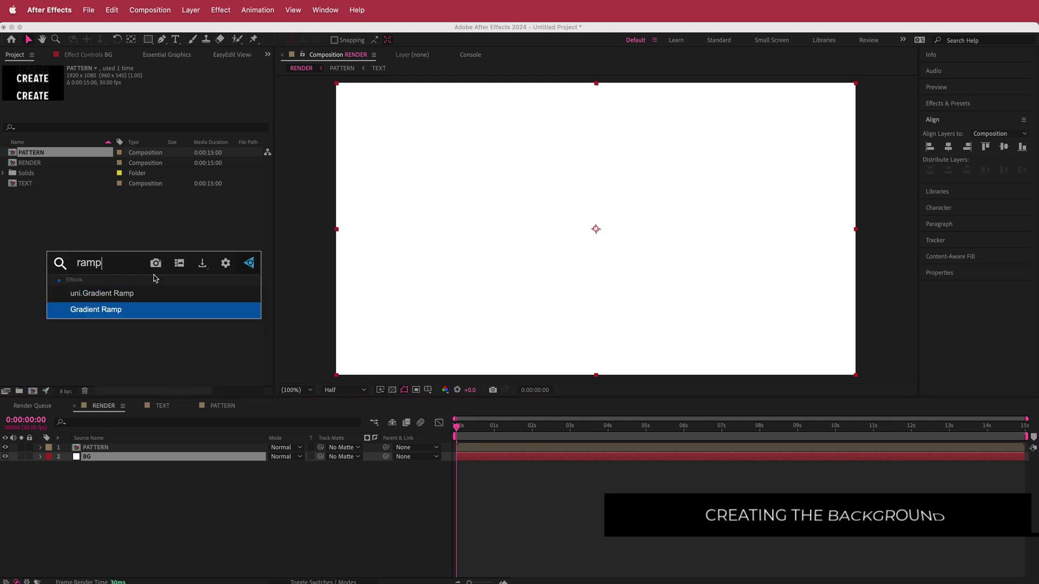
key("Return")
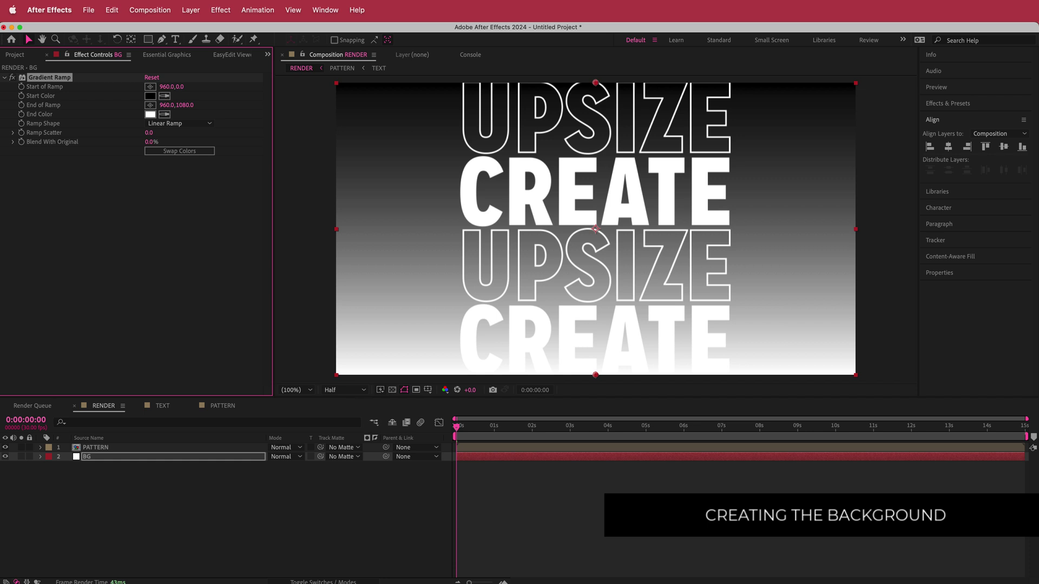
Step: Consult the dark blue palette in Color Hunt, return to After Effects, and set the Gradient Ramp's End Color to 212A3E
key("super+Tab")
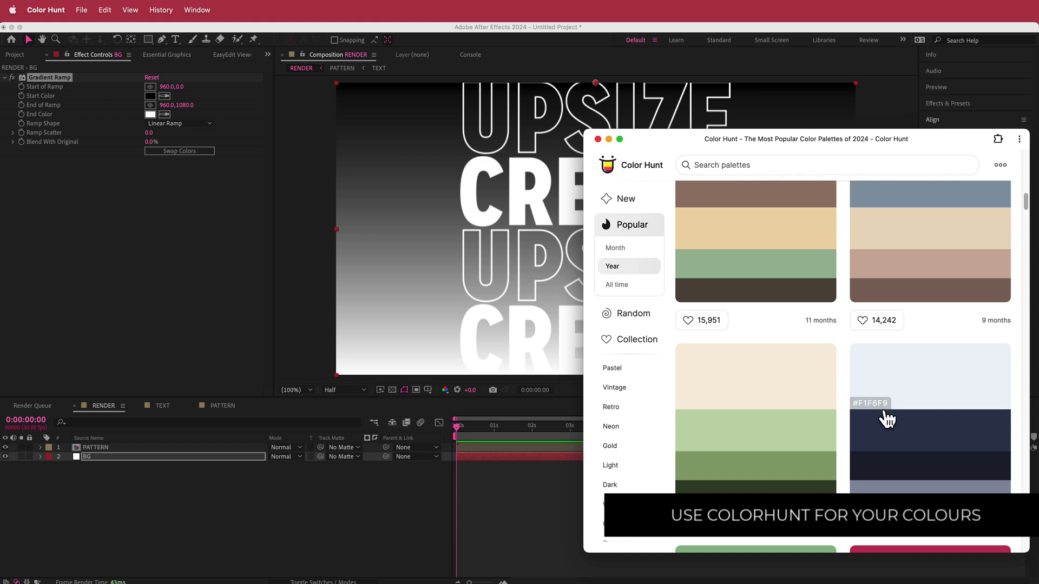
left_click(129, 205)
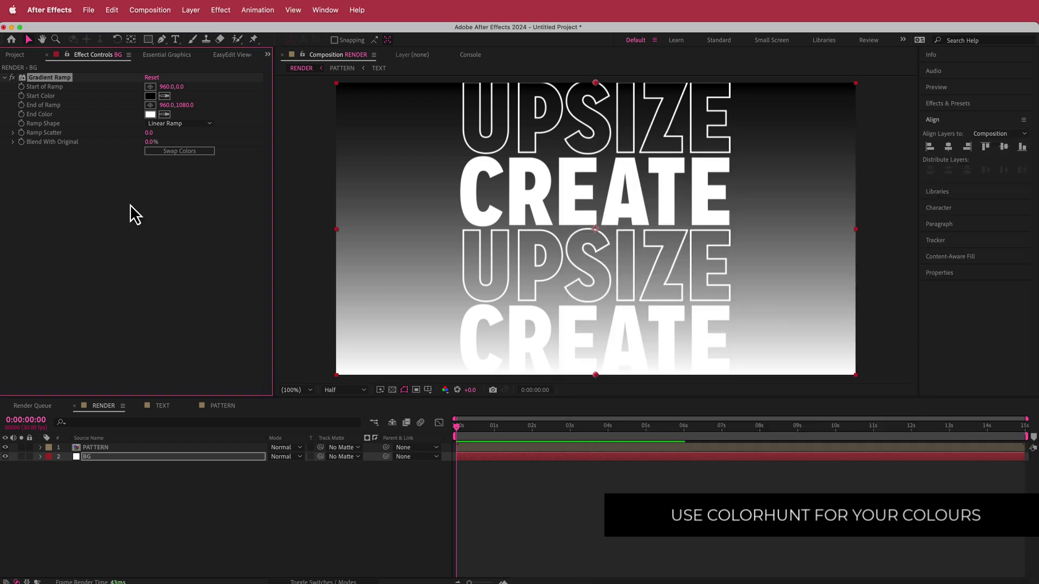
left_click(152, 115)
type("212A3E")
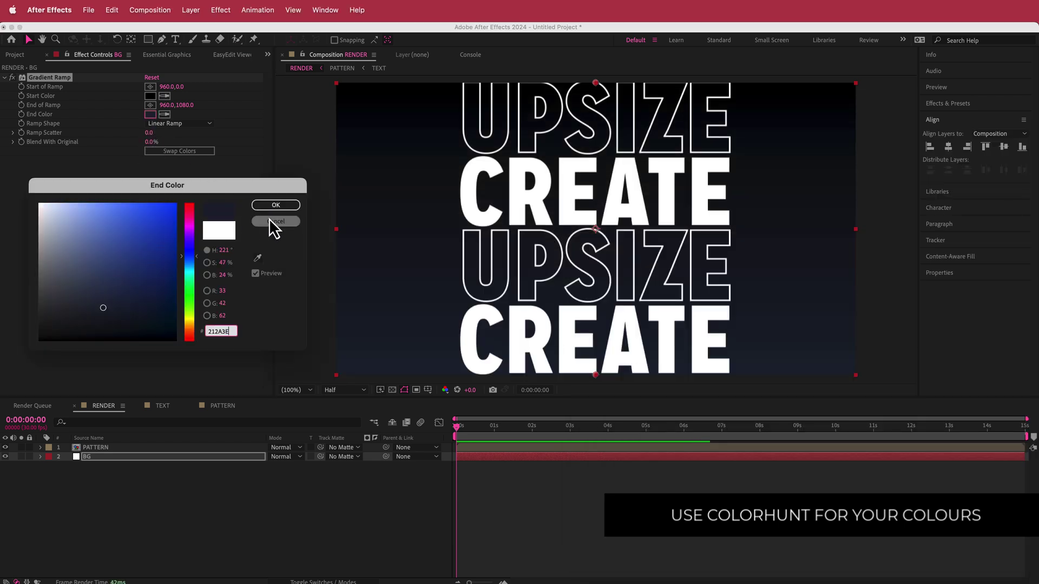
left_click(271, 207)
Step: Make the gradient a Radial Ramp starting at about 964, 540 and ending near the frame's lower-left corner at about 36, 1040
left_click(171, 125)
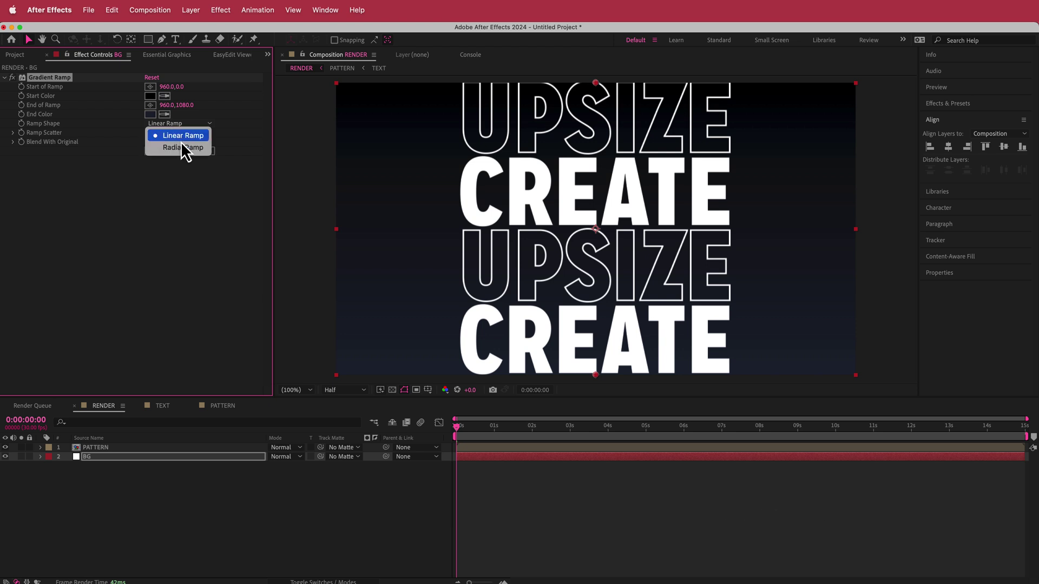
left_click(182, 148)
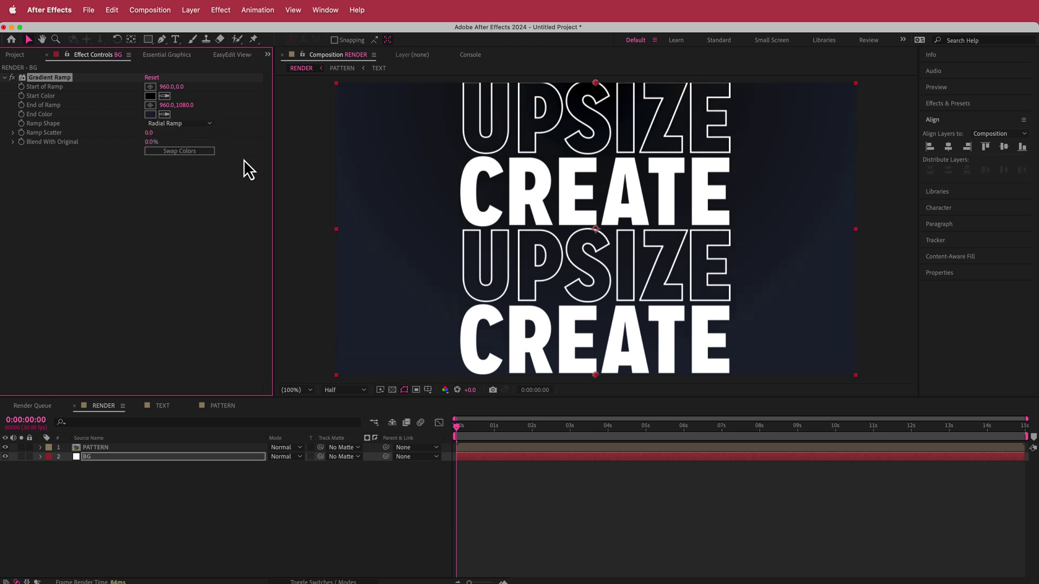
scroll(386, 206, "down", 2)
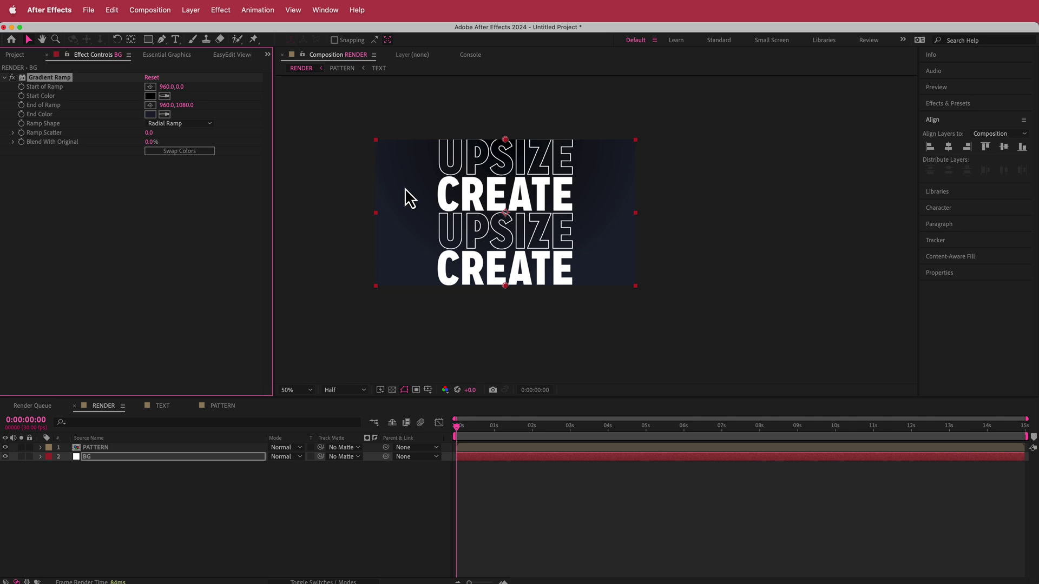
left_click(151, 87)
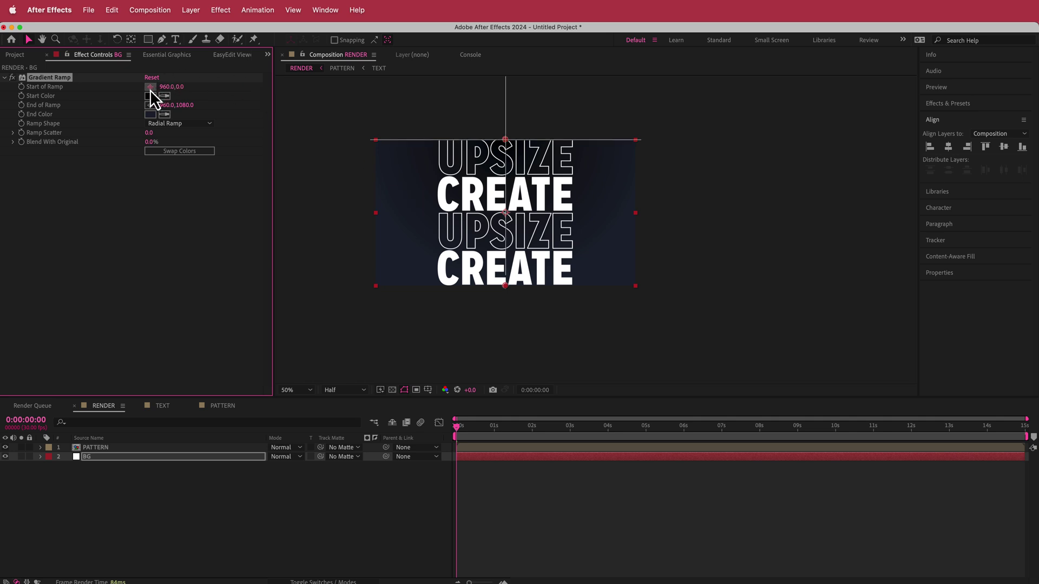
left_click(505, 213)
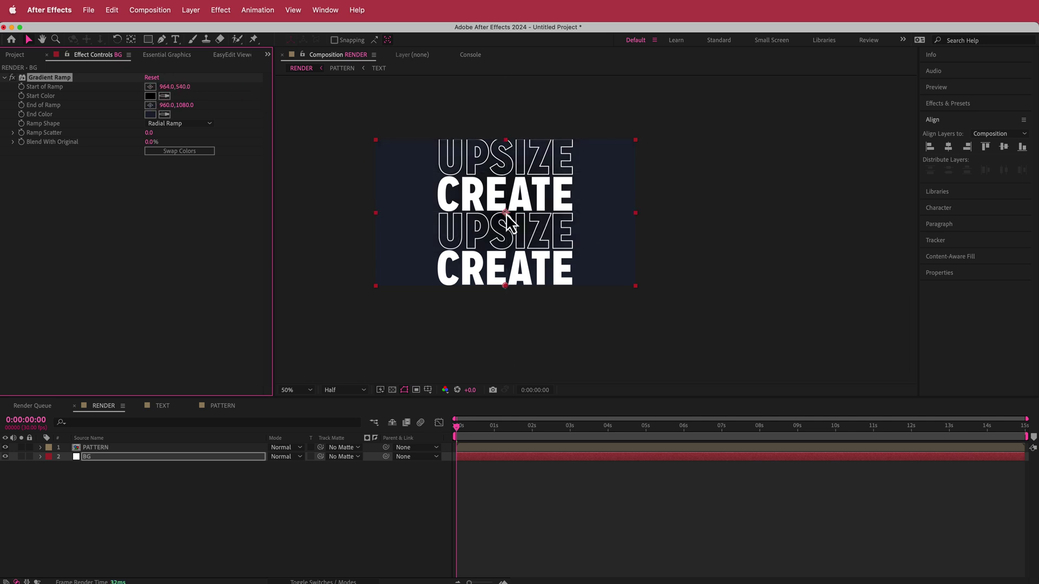
left_click(153, 106)
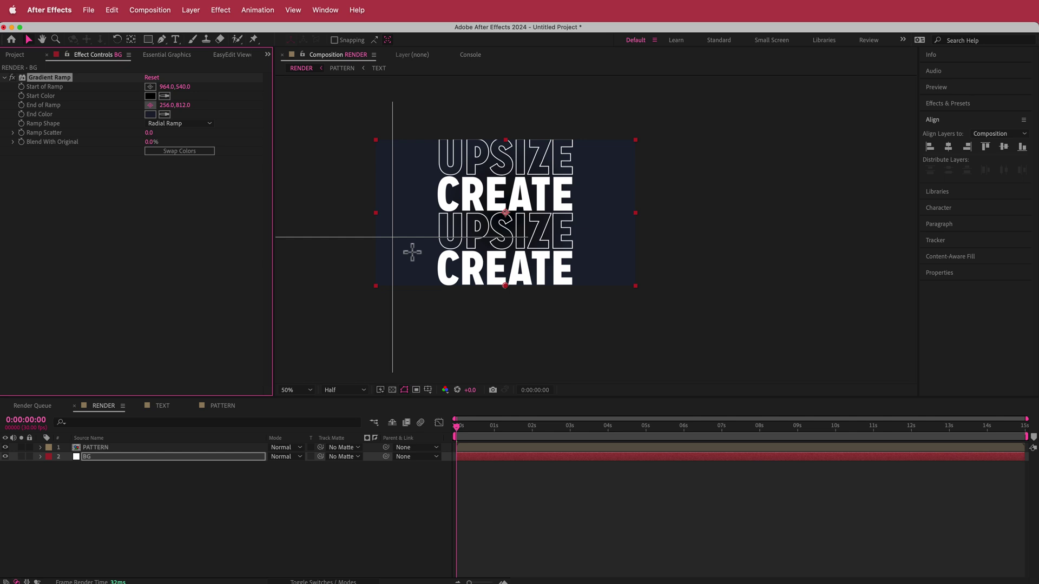
left_click(380, 281)
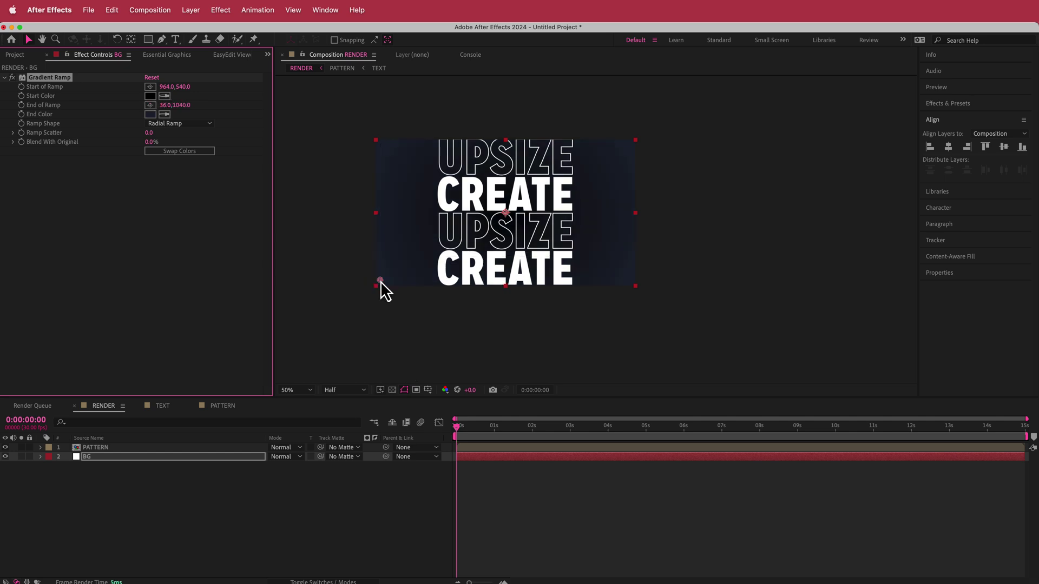
Step: Swap the gradient's colours and move the End of Ramp point outside the frame to about -240, 1172
left_click(171, 151)
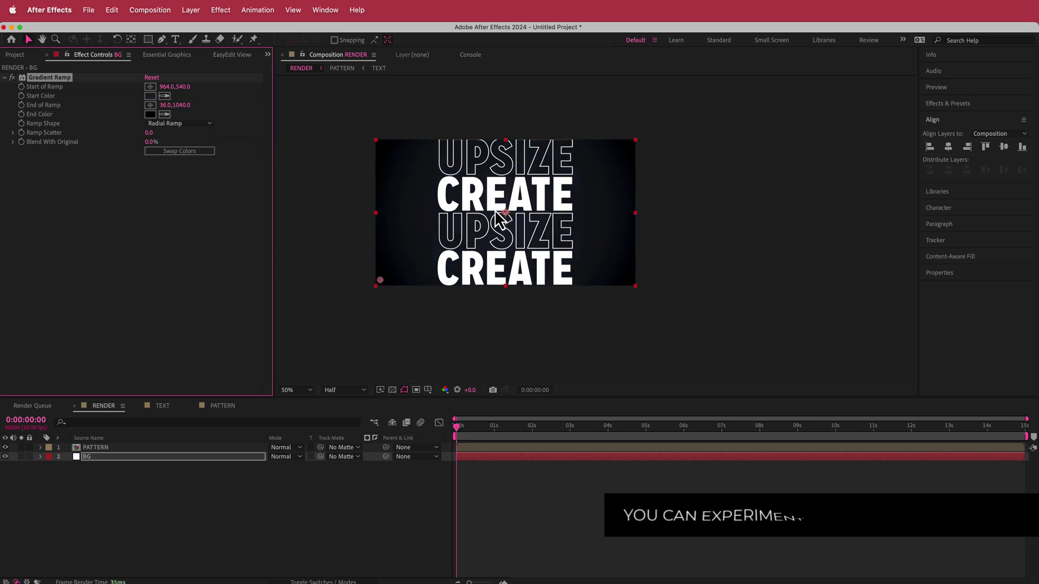
left_click(384, 280)
left_click_drag(384, 279, 342, 298)
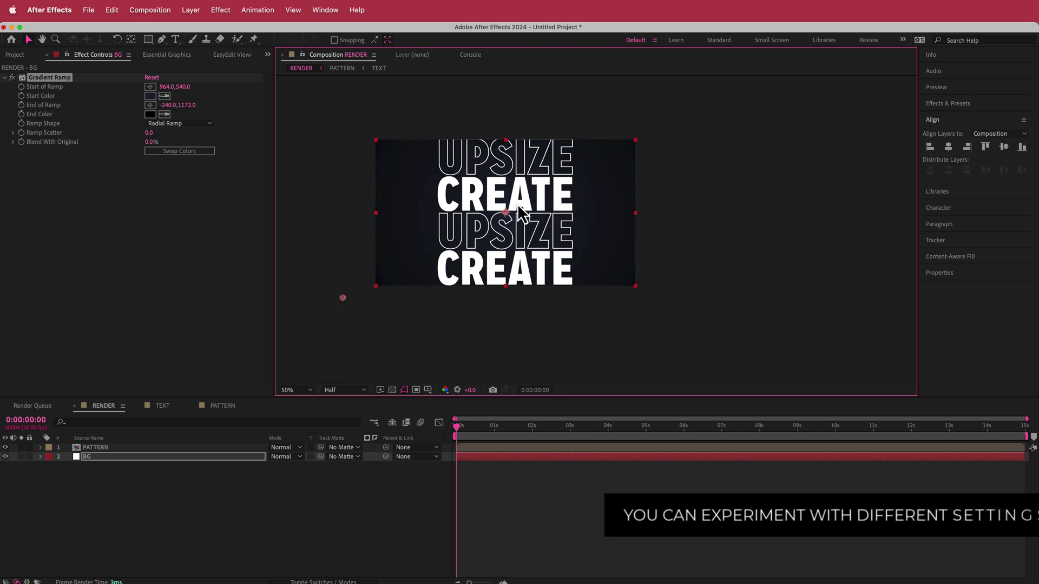
Step: Fit the RENDER view at 100%, preview the background, and apply the CC Mr. Mercury effect to the PATTERN layer
left_click(305, 391)
left_click(316, 413)
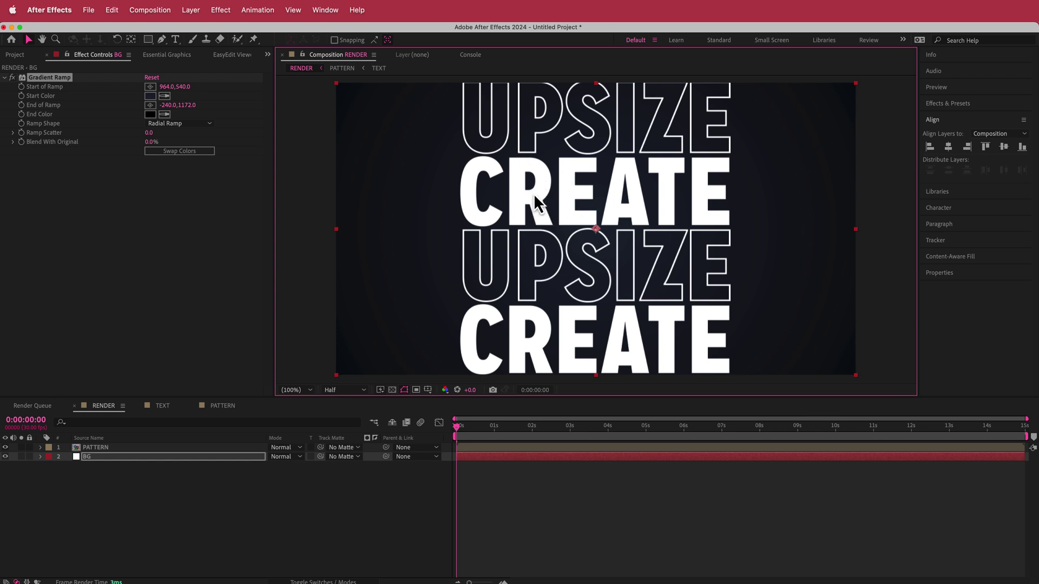
left_click_drag(475, 430, 416, 437)
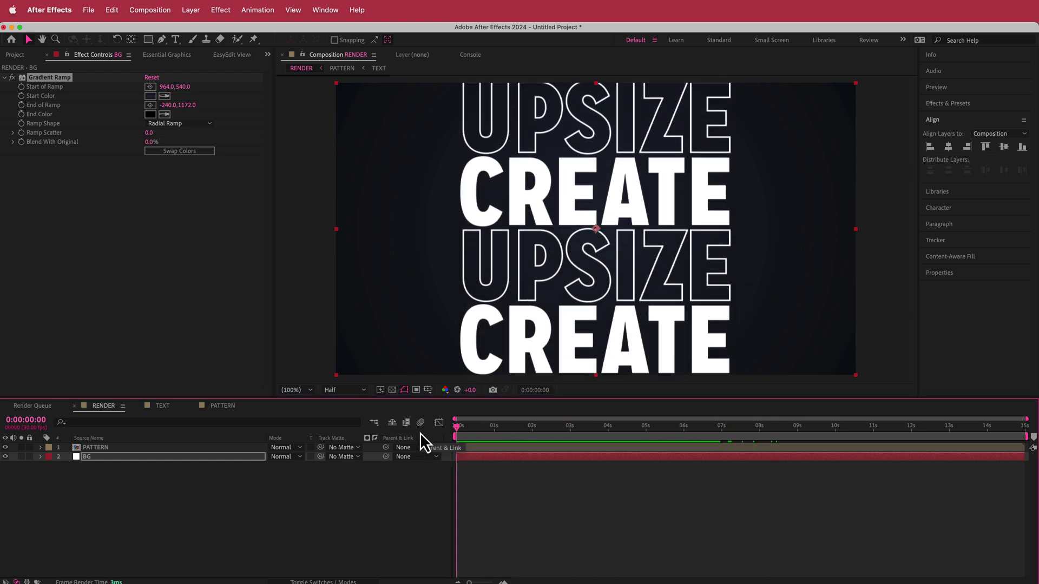
left_click(103, 448)
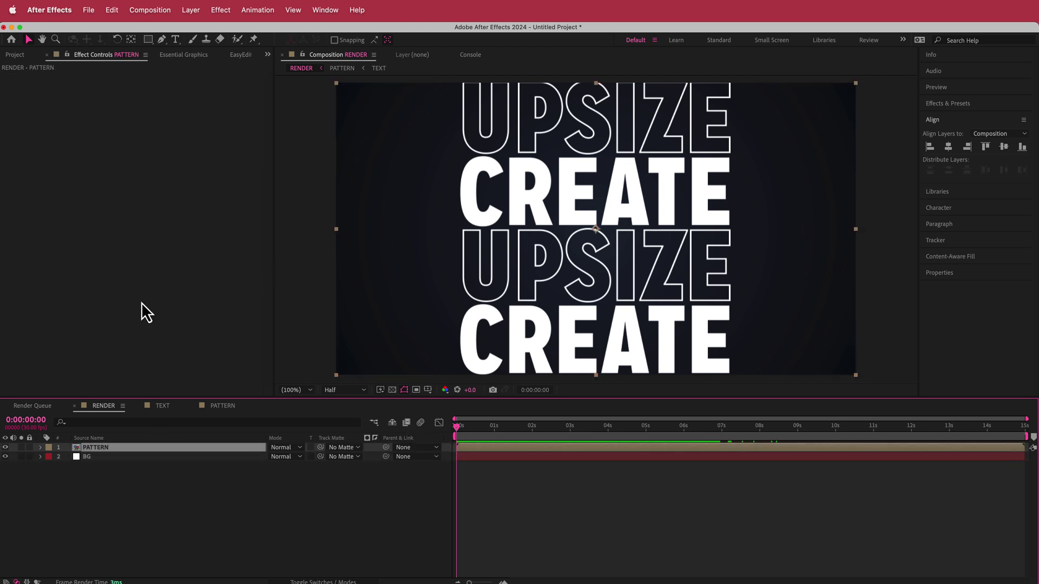
key("ctrl+space")
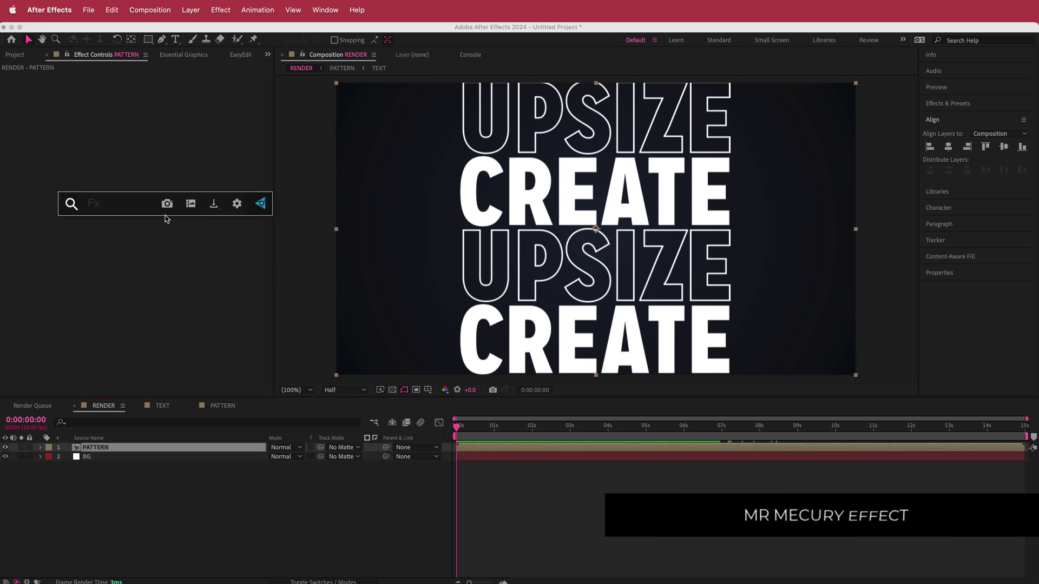
type("mr")
key("Return")
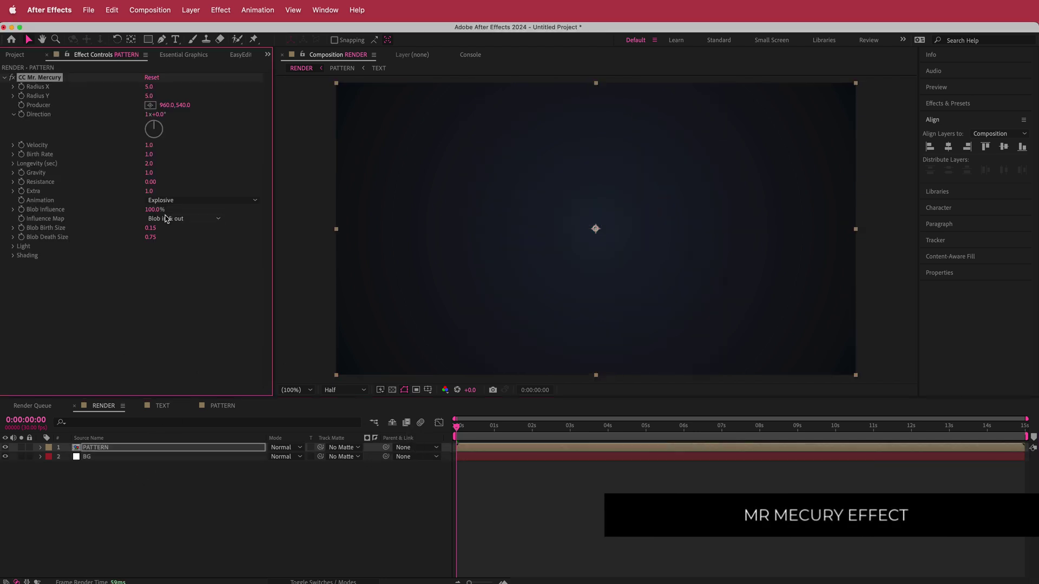
Step: Preview the liquid animation and shift the PATTERN layer about three seconds earlier in the RENDER timeline
left_click_drag(457, 427, 531, 401)
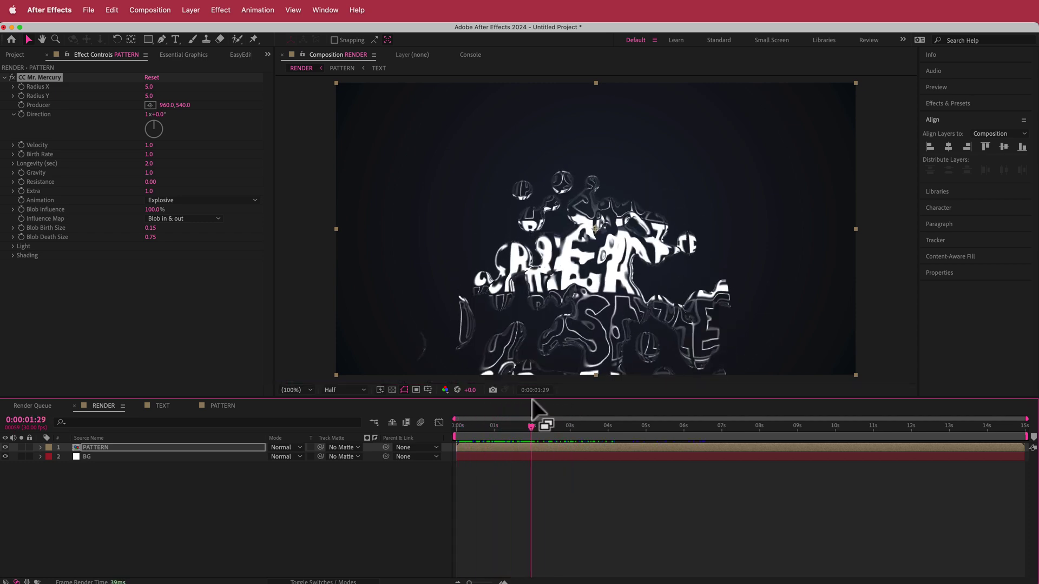
left_click_drag(545, 427, 462, 447)
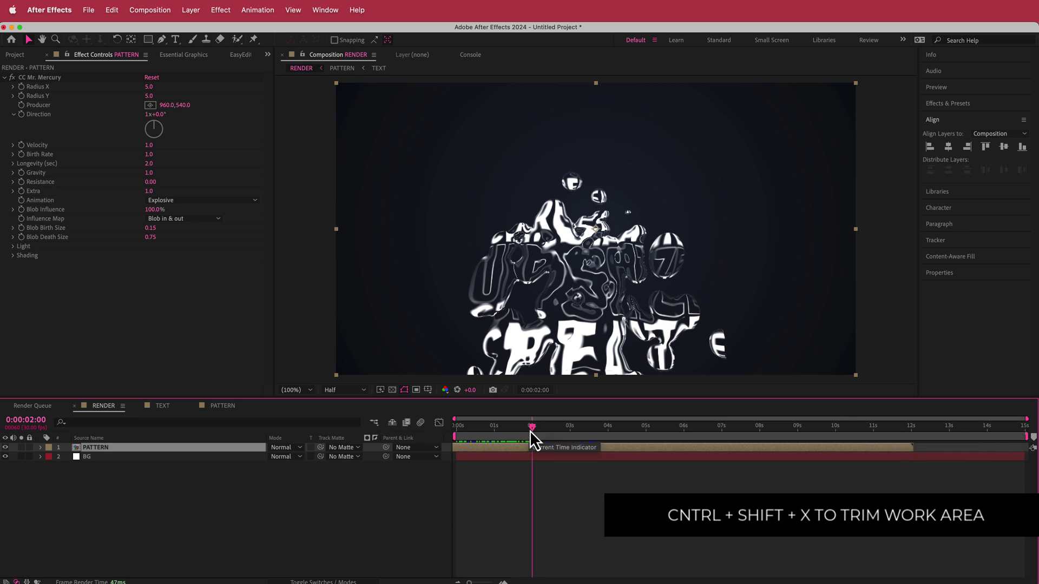
left_click_drag(531, 428, 394, 423)
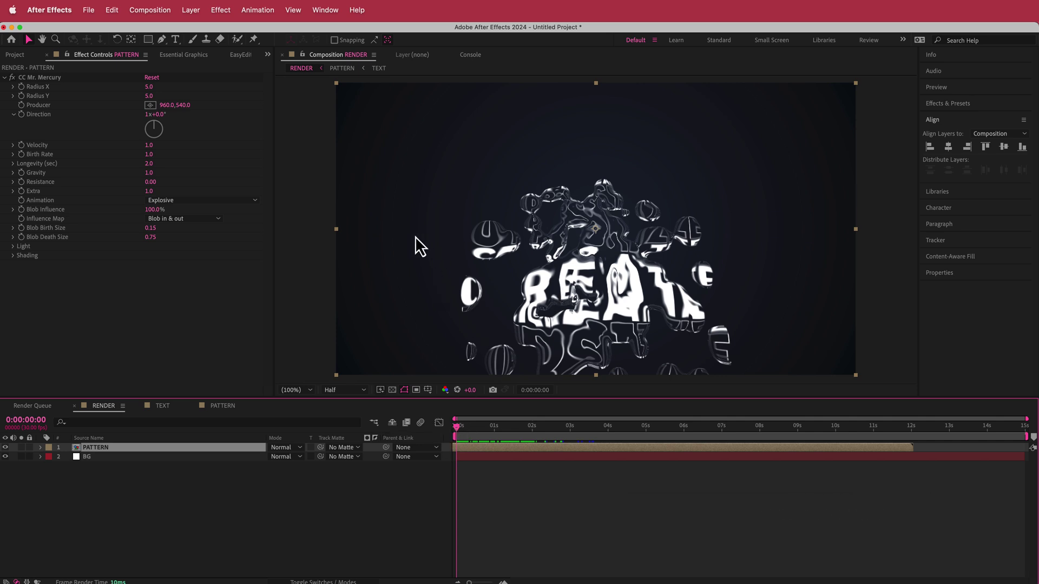
Step: Set CC Mr. Mercury's Radius X to 47 and Radius Y to 10, and preview the spread
left_click(149, 87)
type("47")
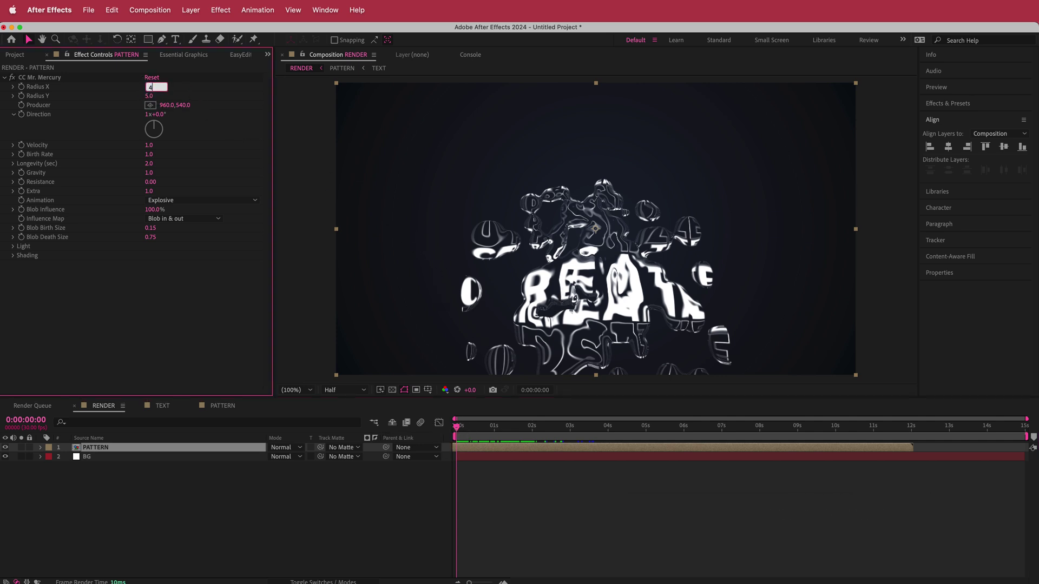
key("Return")
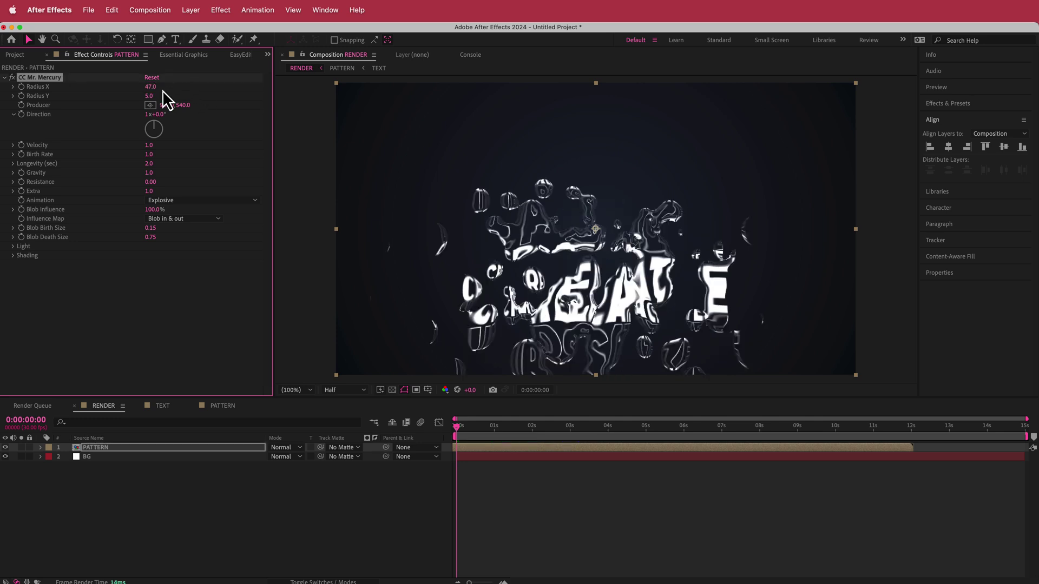
left_click(149, 95)
type("10")
key("Return")
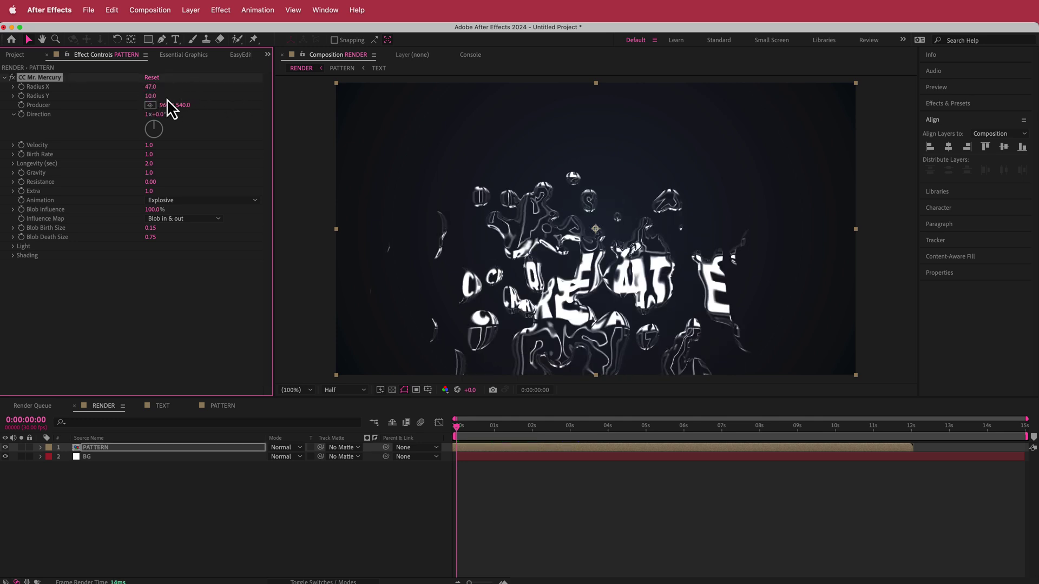
mouse_move(459, 428)
left_mouse_down()
mouse_move(543, 424)
mouse_move(457, 427)
left_mouse_up()
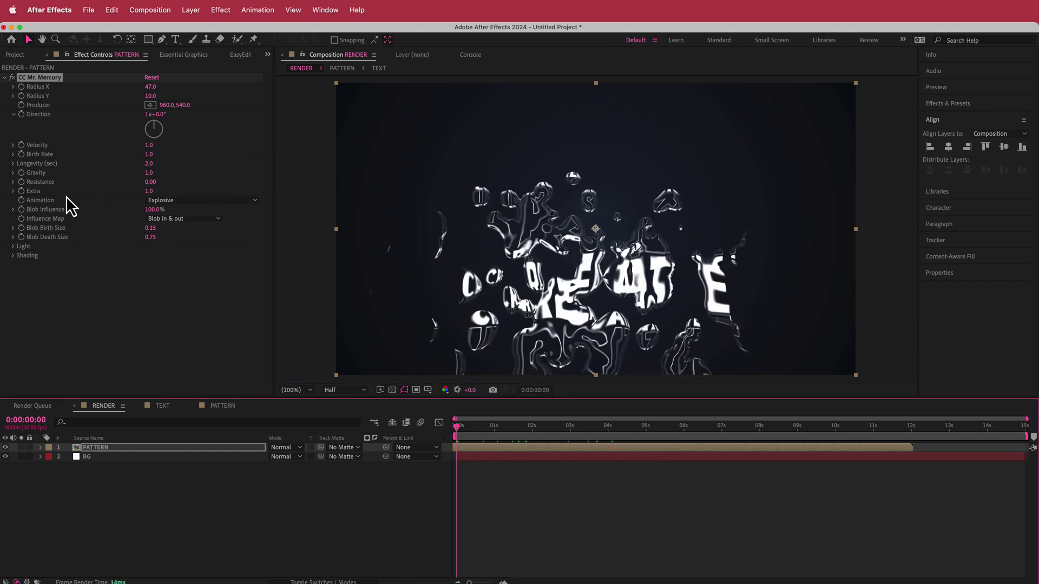
Step: Change CC Mr. Mercury's Animation to Fire, set Gravity to 0, and preview the motion
left_click(164, 201)
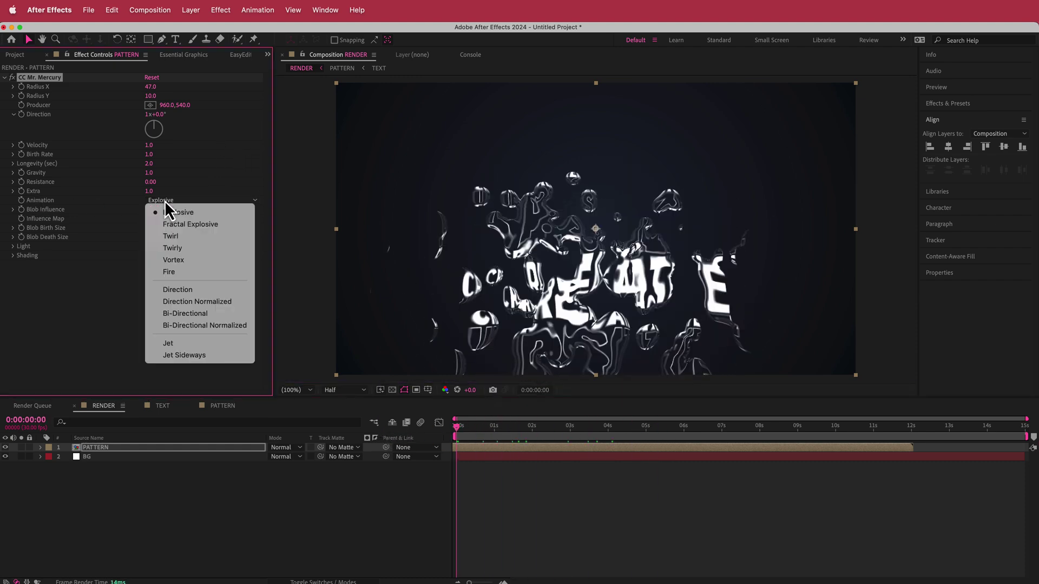
left_click(204, 272)
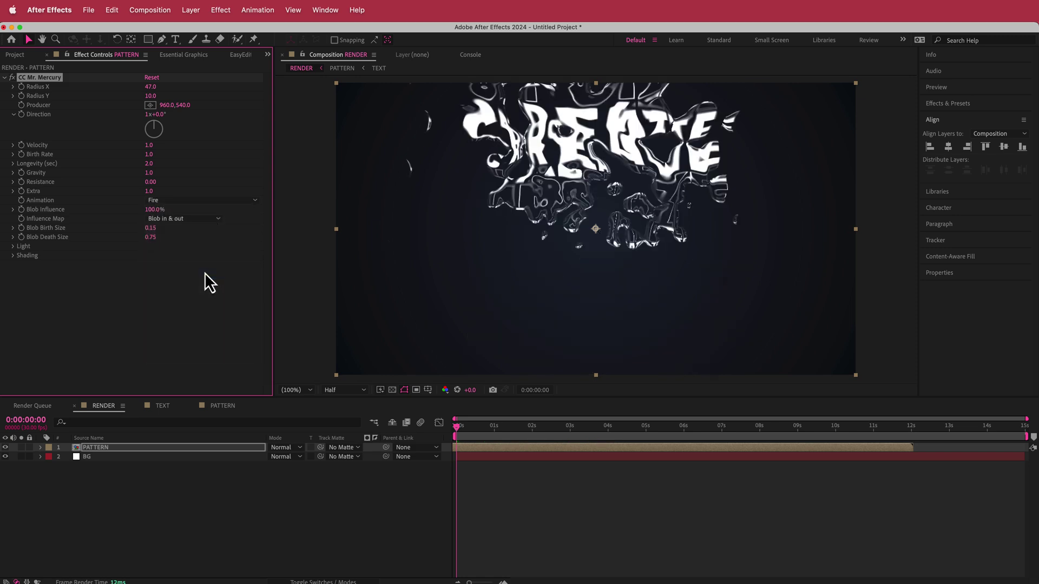
left_click_drag(457, 429, 427, 428)
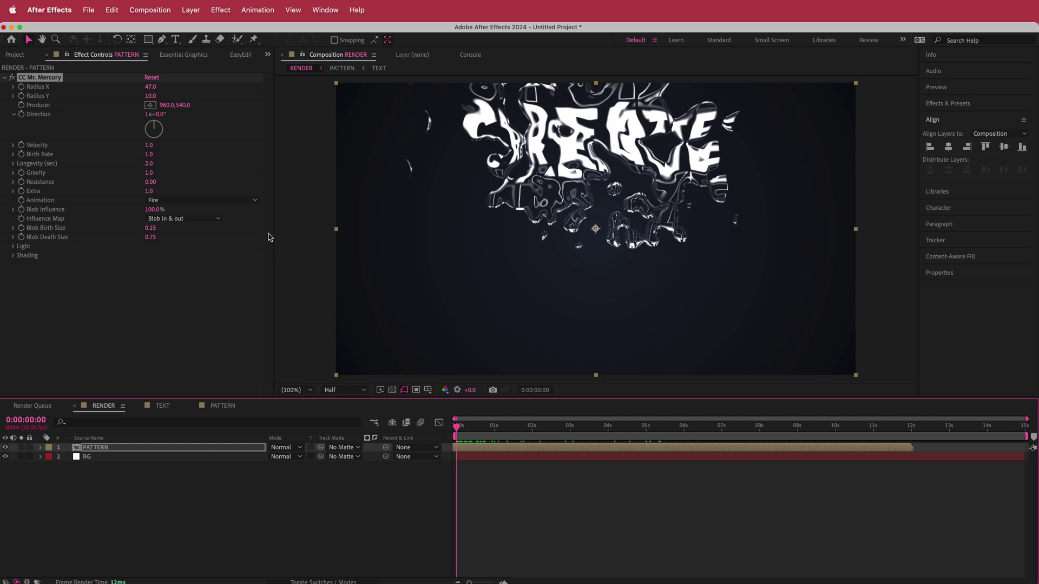
left_click(149, 173)
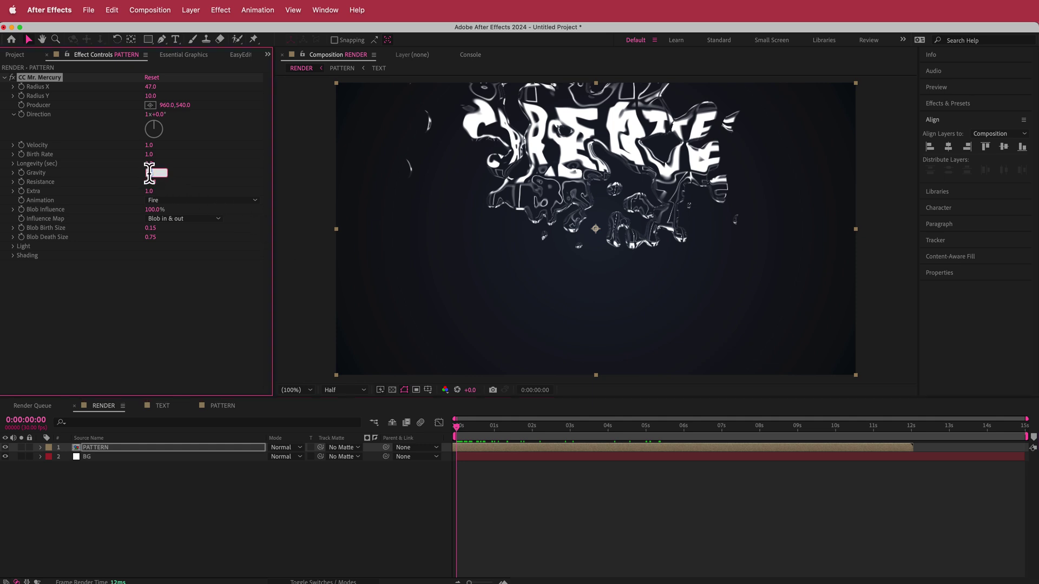
type("0")
key("Return")
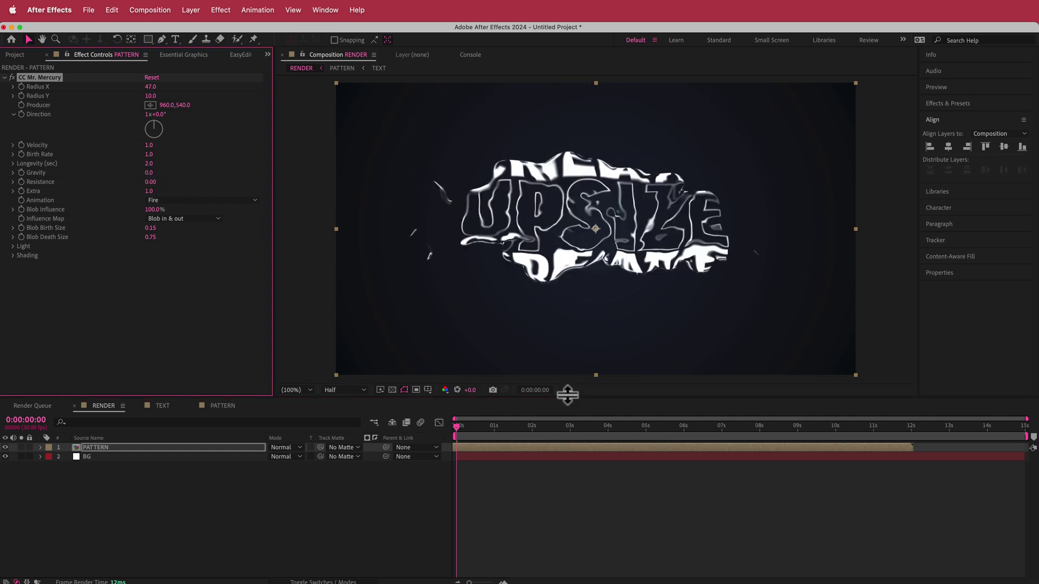
left_click_drag(459, 428, 425, 434)
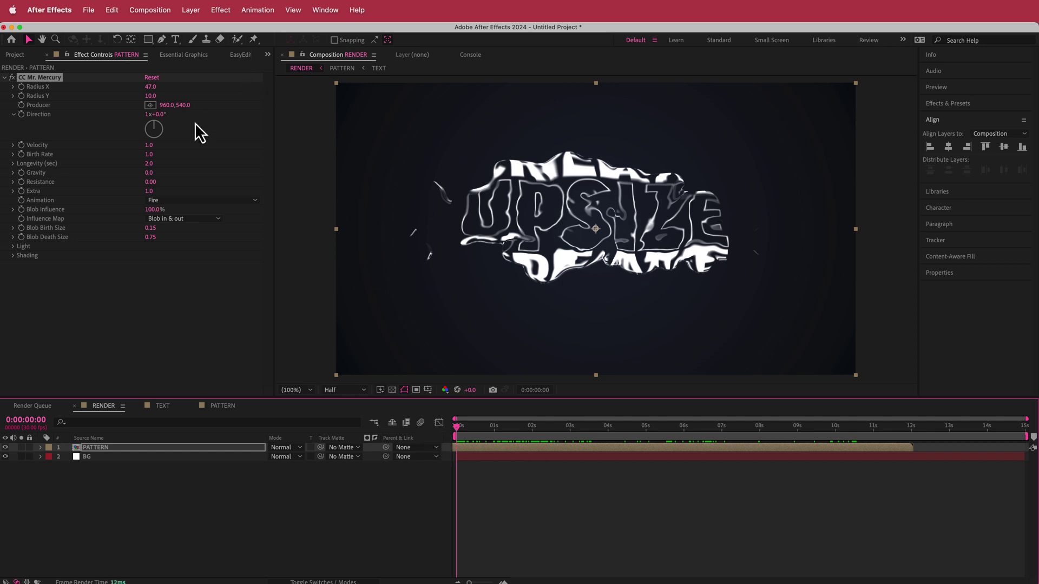
Step: Set CC Mr. Mercury's Extra to 0.9 and Influence Map to Blob in, previewing from the composition's start
left_click(152, 190)
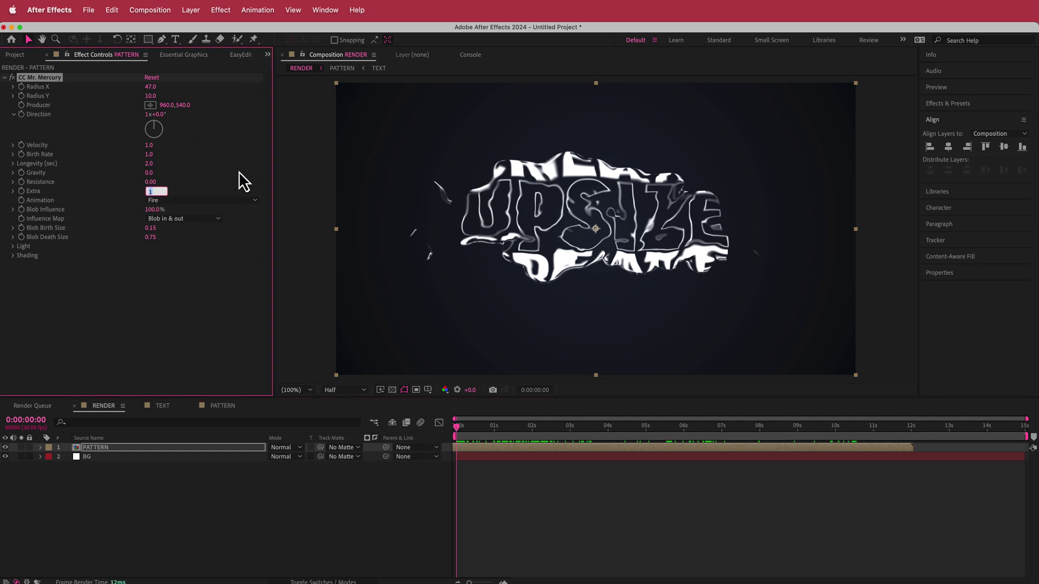
key("space")
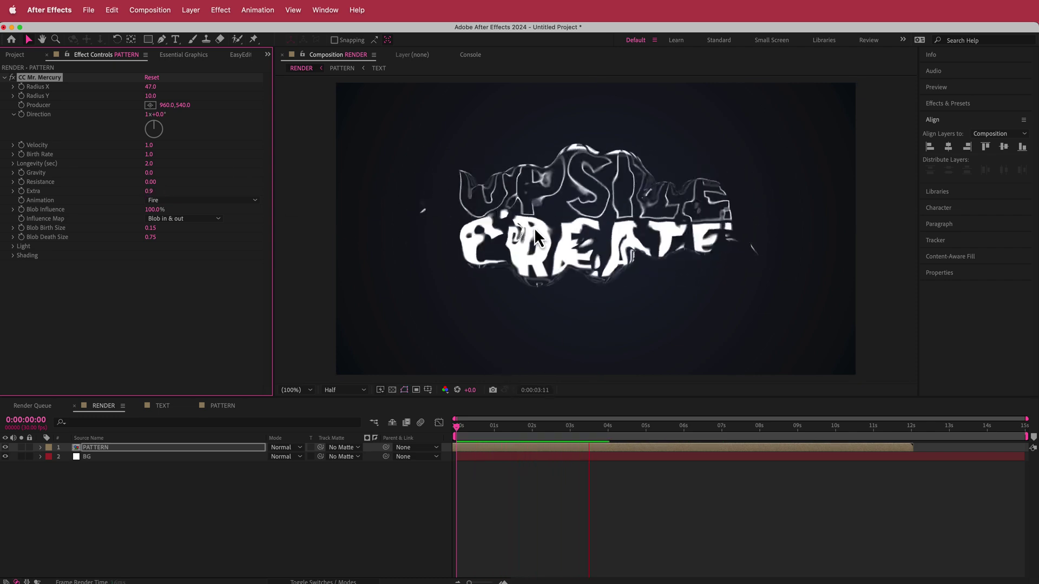
left_click(190, 220)
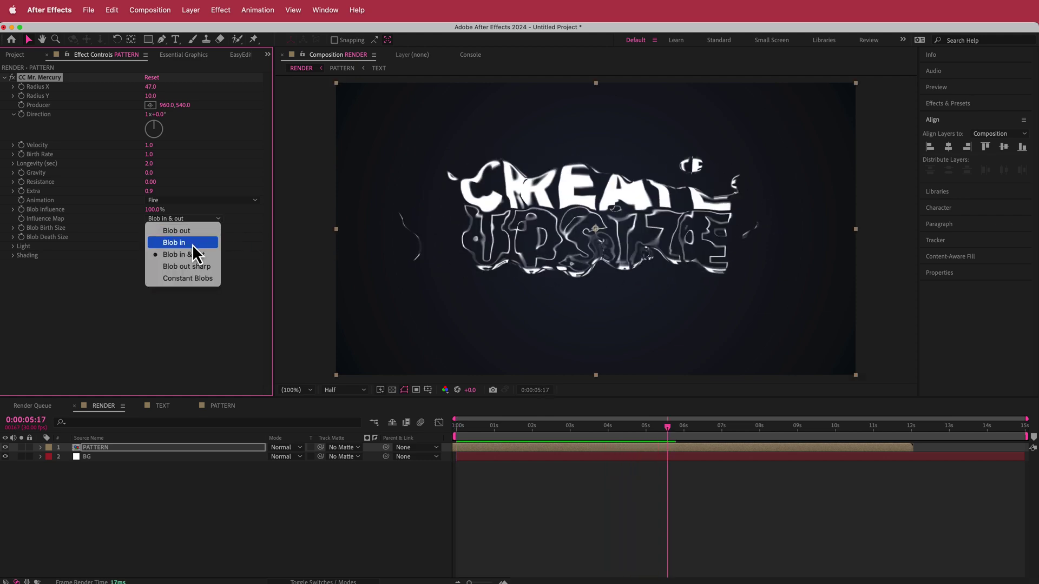
left_click(193, 244)
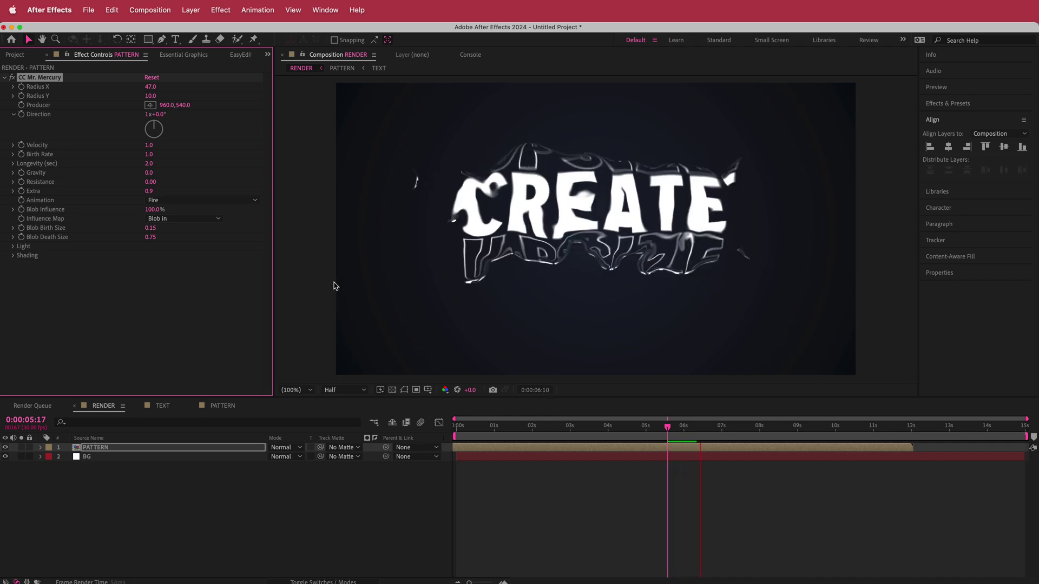
left_click(457, 425)
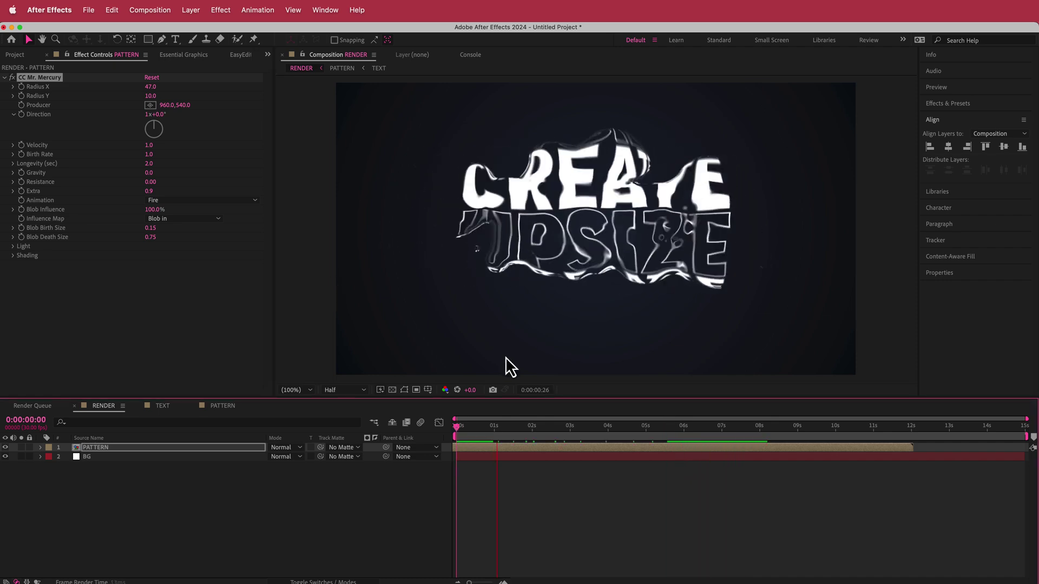
key("space")
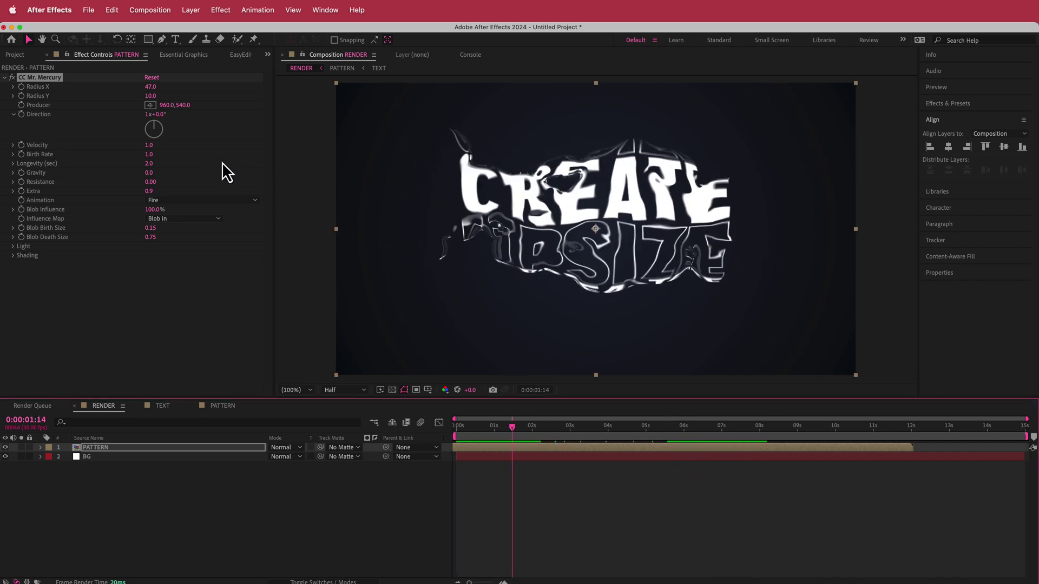
Step: Raise CC Mr. Mercury's Birth Rate to 2.0 and play back the resulting animation
left_click(150, 155)
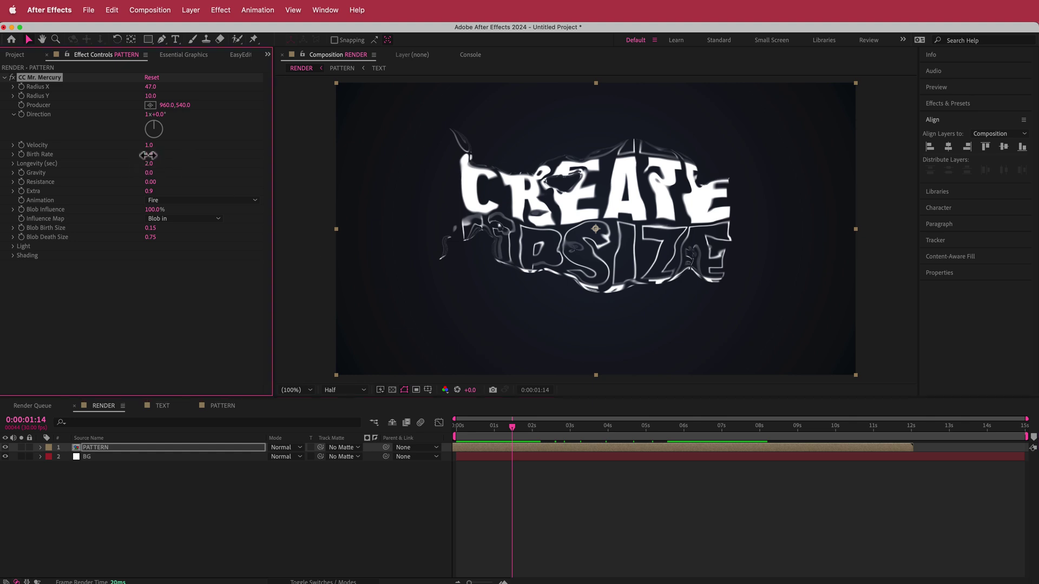
left_click_drag(152, 155, 196, 152)
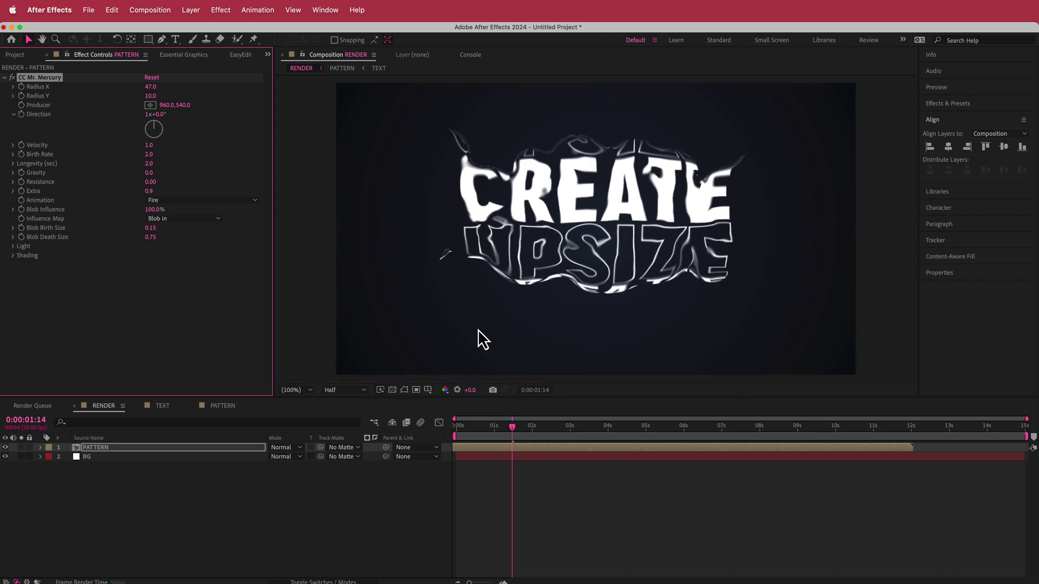
key("space")
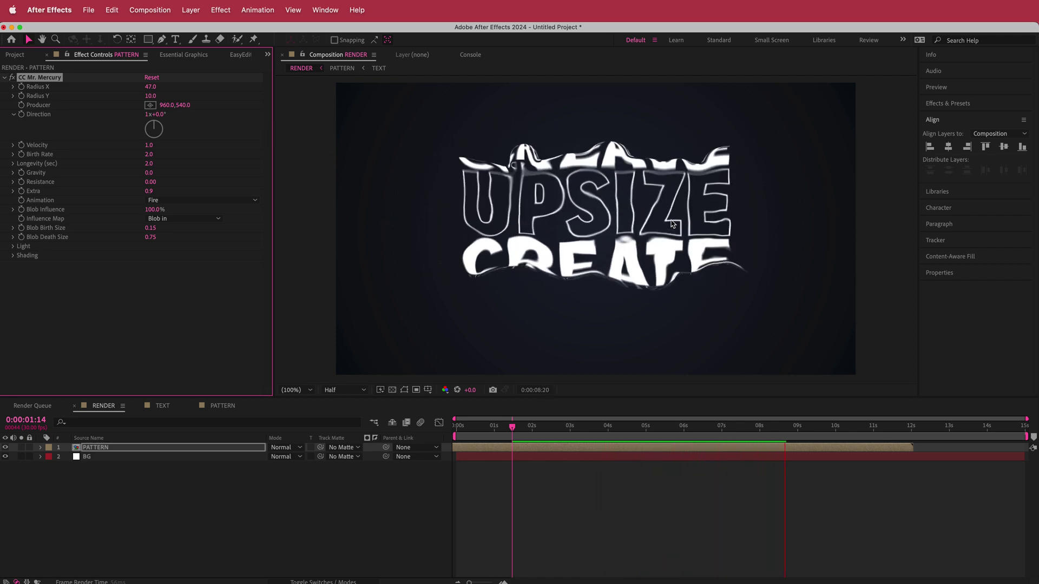
key("space")
left_click_drag(786, 433, 411, 425)
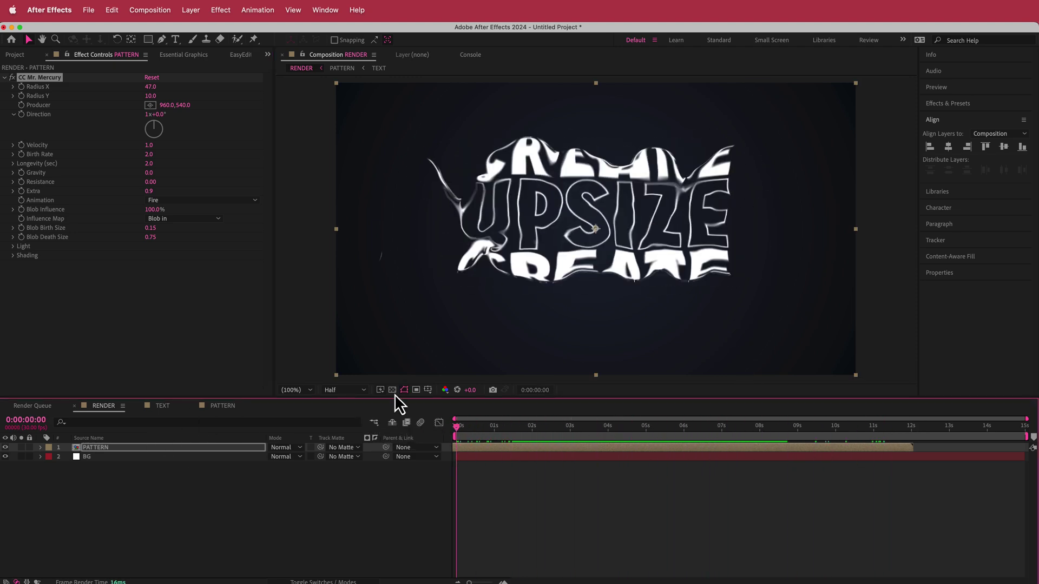
left_click_drag(440, 432, 459, 425)
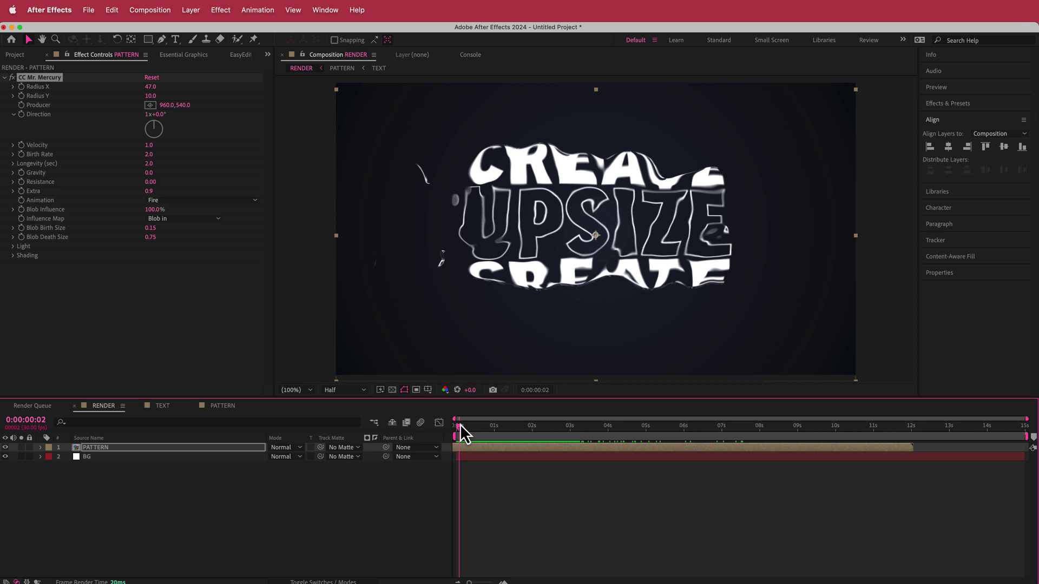
Step: Open the TEXT composition, get the #394867 colour from the dark blue palette in Color Hunt, and return to After Effects
left_click(162, 406)
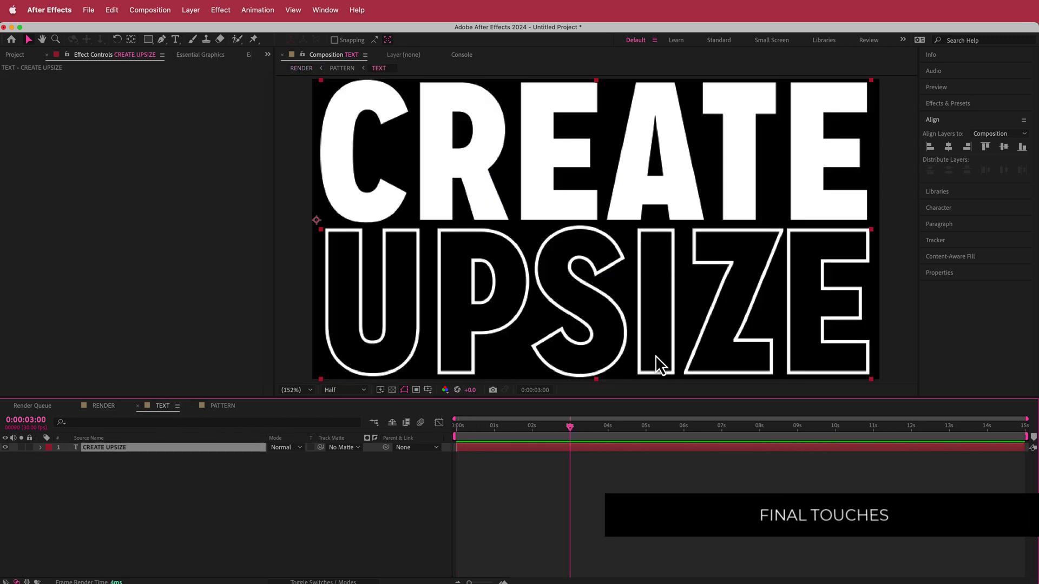
key("super+Tab")
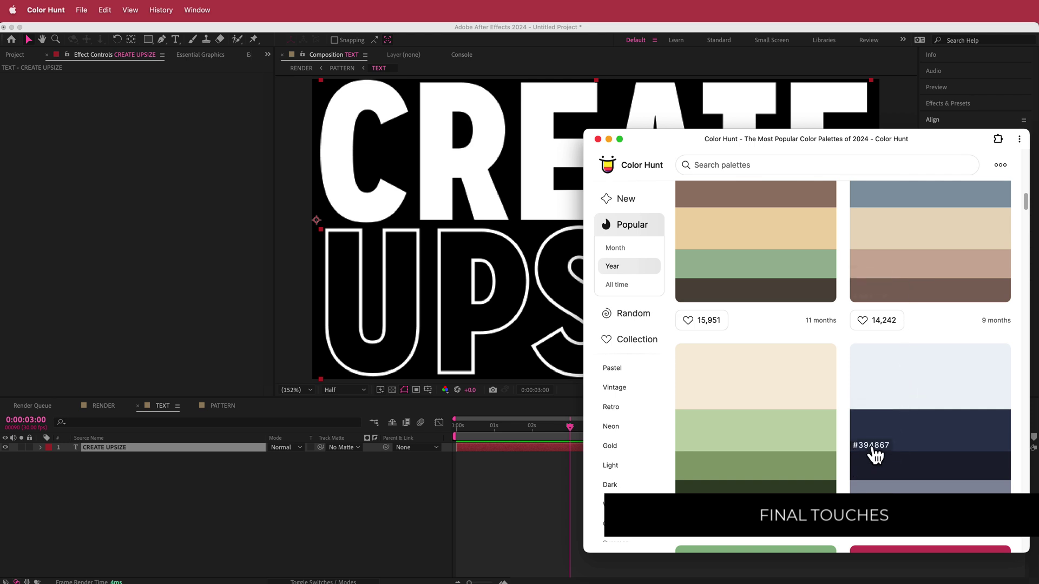
left_click(525, 181)
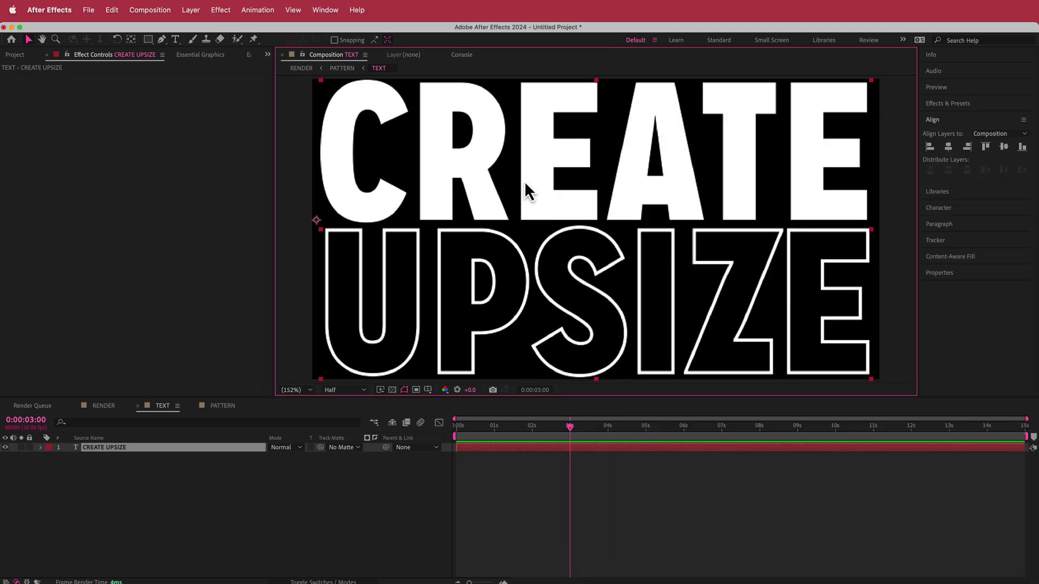
Step: Change the fill colour of the word CREATE to 394867
double_click(540, 162)
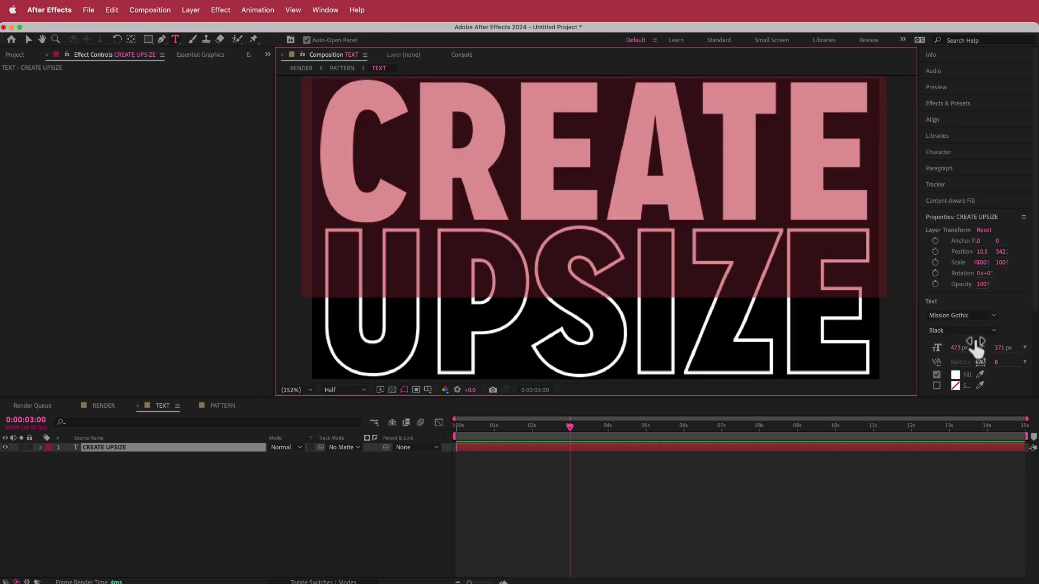
left_click(955, 375)
type("394867")
left_click(277, 209)
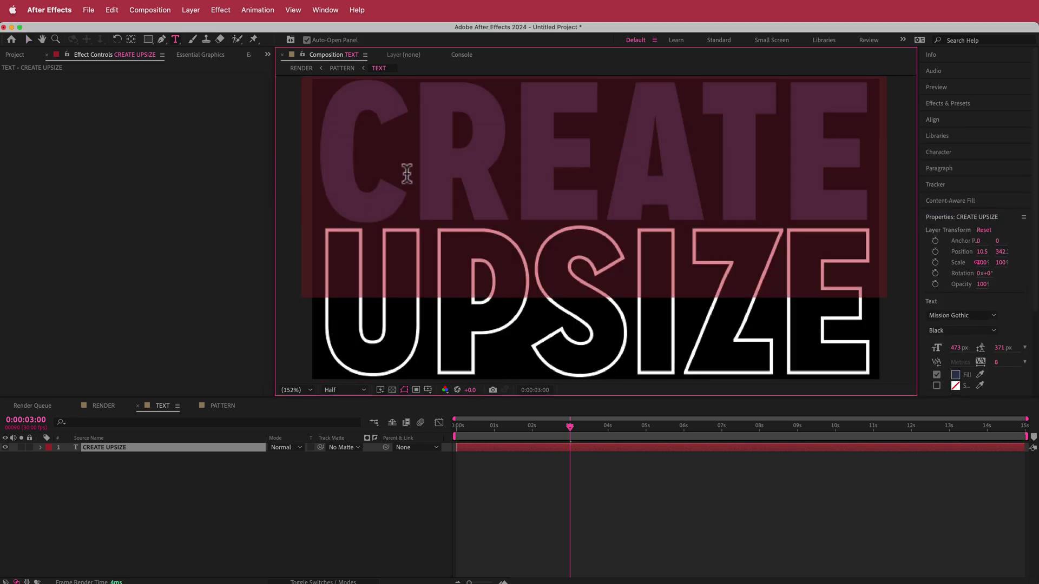
left_click(420, 165)
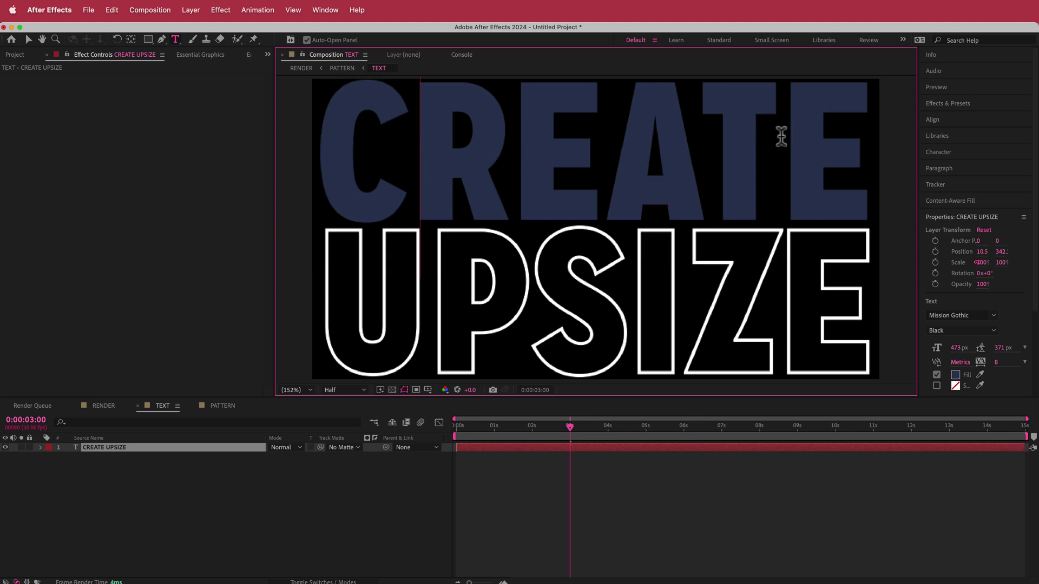
Step: Get the #9BA4B5 colour from the dark blue palette in Color Hunt and apply it as the stroke colour of the word UPSIZE in After Effects
left_click(746, 571)
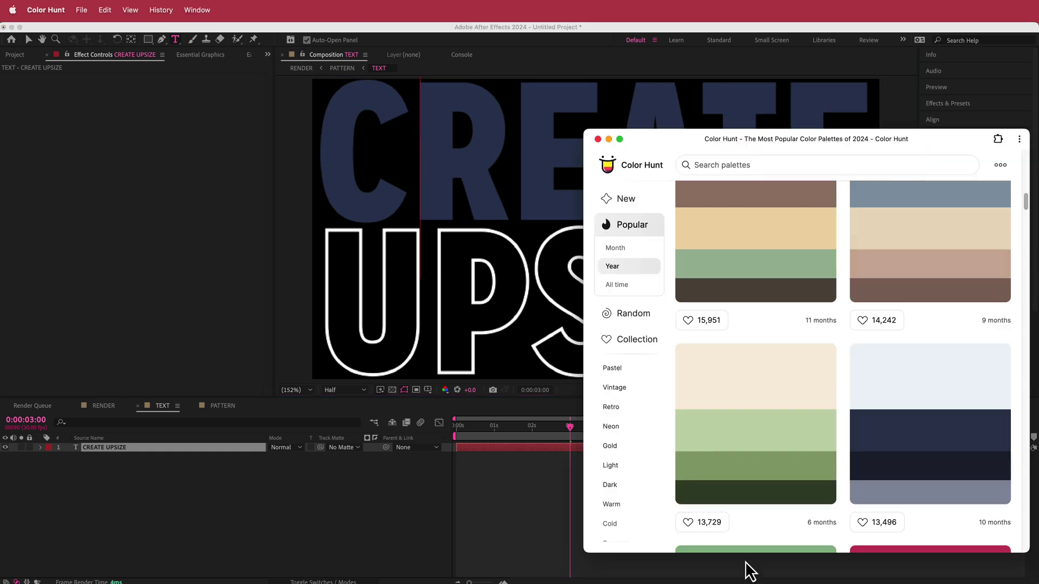
mouse_move(874, 507)
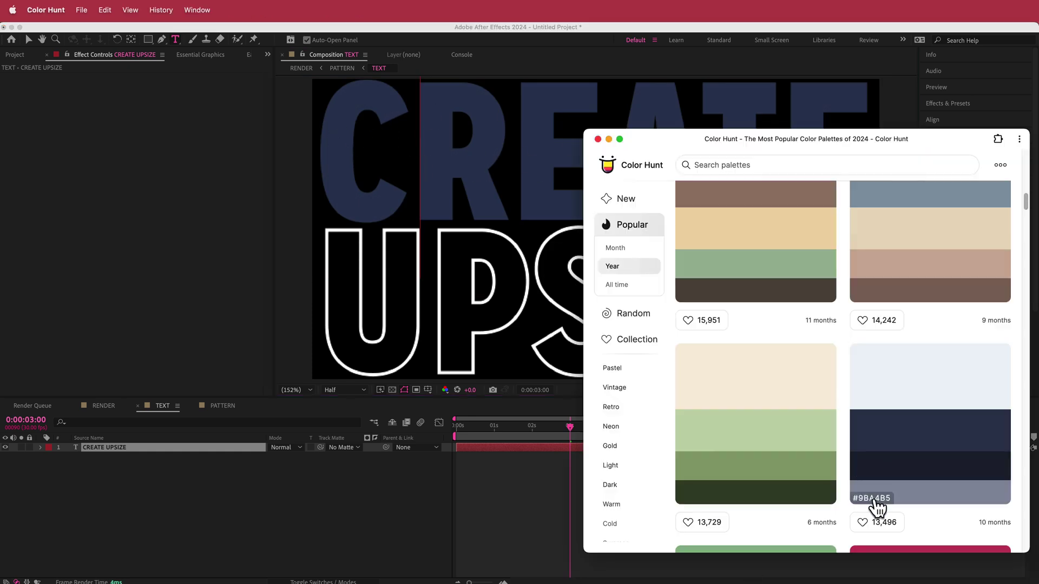
left_click(464, 307)
double_click(464, 308)
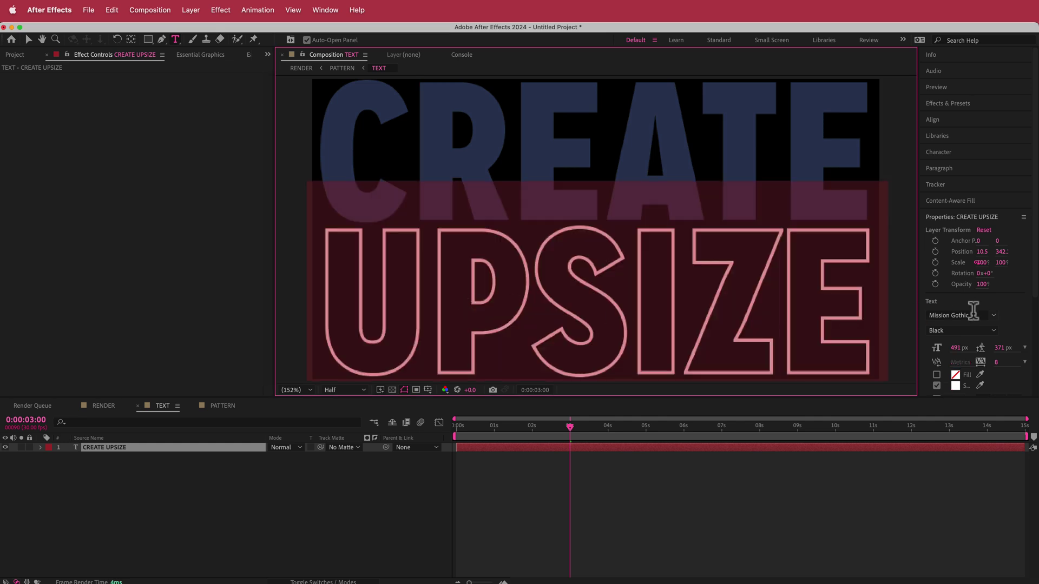
left_click(958, 387)
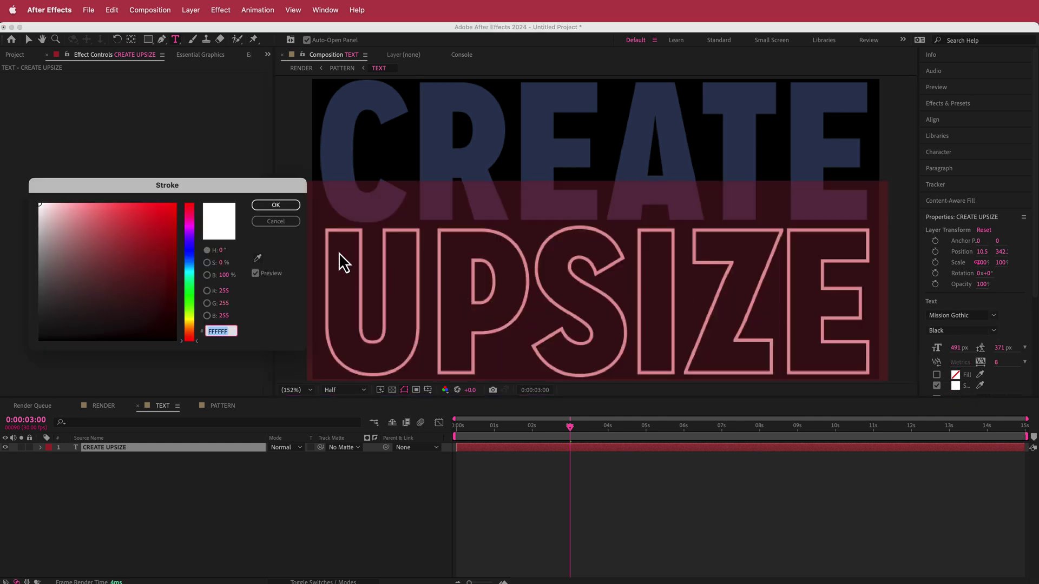
key("super+v")
left_click(275, 205)
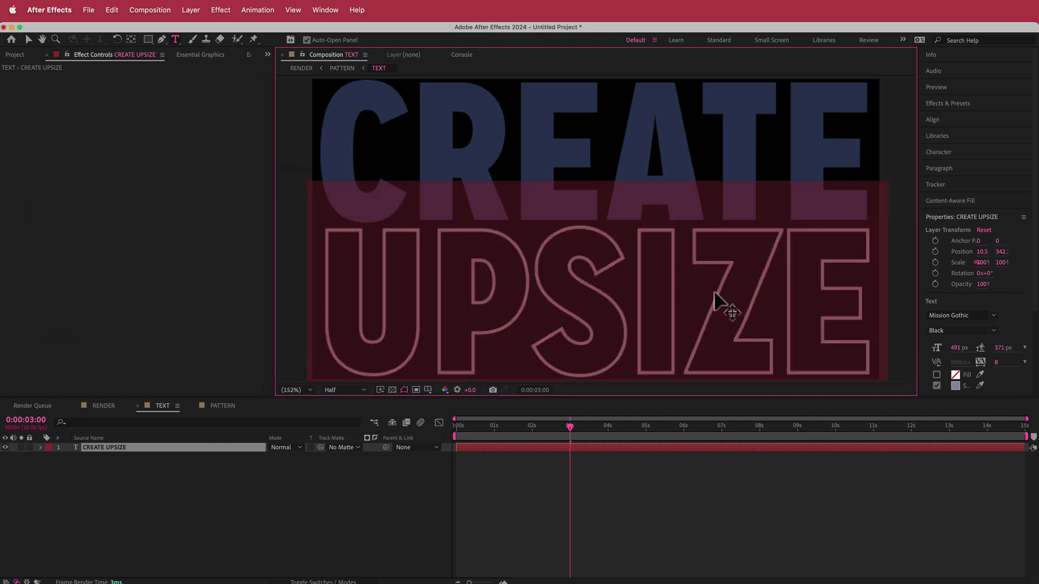
Step: Return to the RENDER composition, preview the recoloured text, and raise CC Mr. Mercury's Light Intensity to 100
left_click(104, 407)
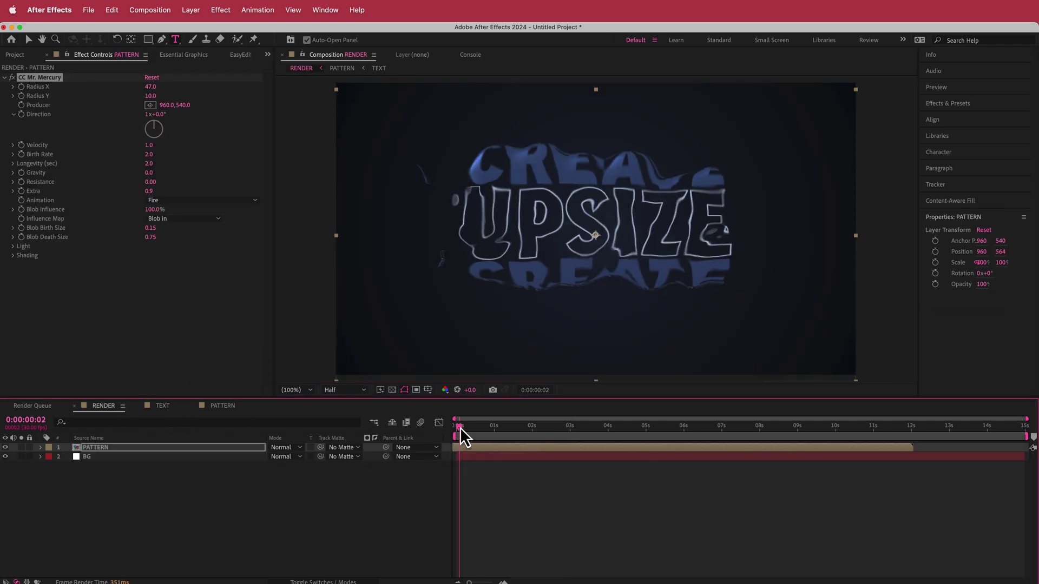
left_click_drag(460, 427, 530, 429)
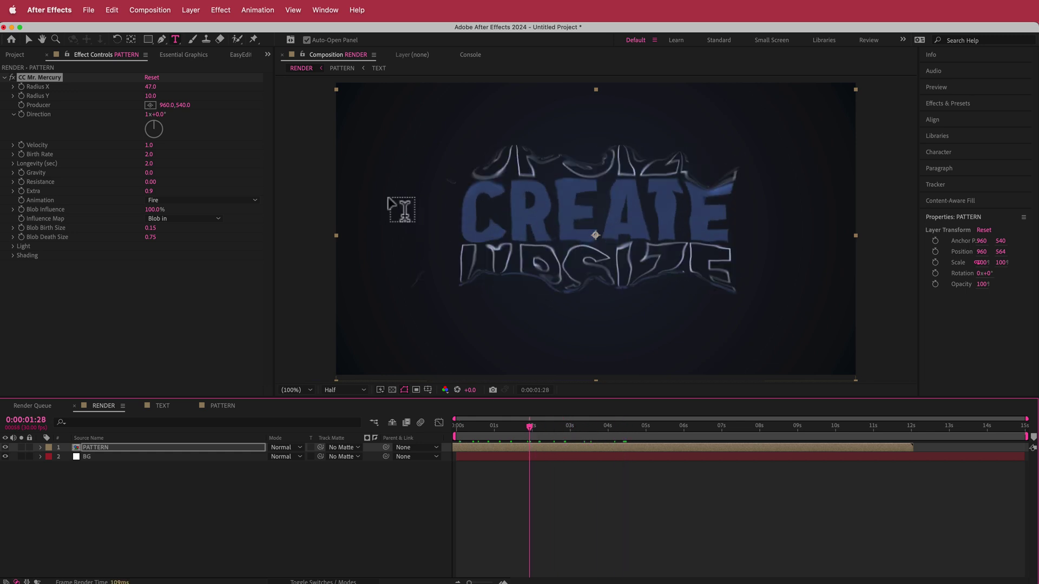
left_click(12, 247)
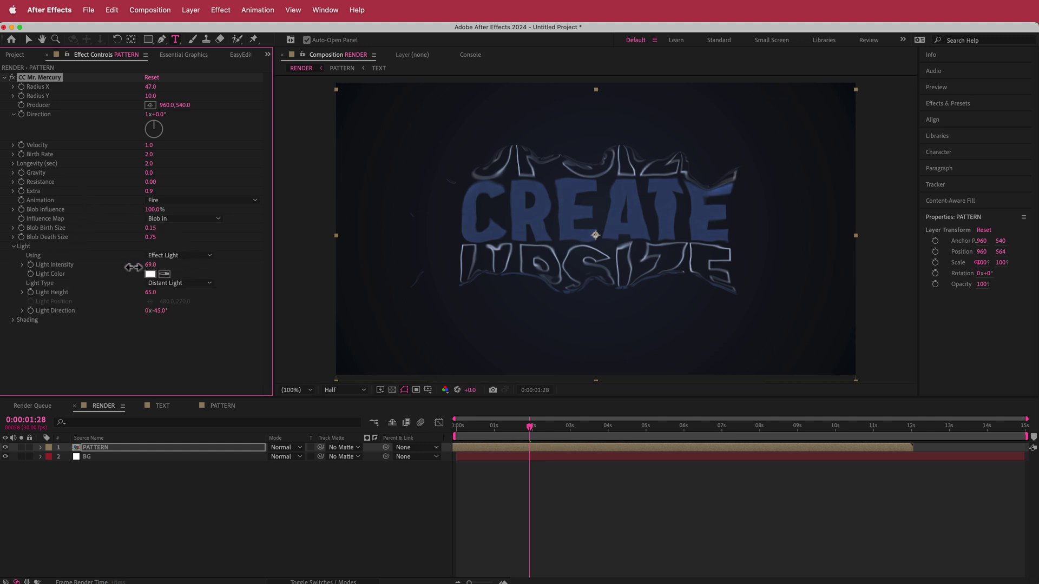
left_click_drag(54, 271, 216, 267)
Step: Set CC Mr. Mercury's shading to Diffuse 63 and Ambient 110, checking the result further along the timeline
left_click(13, 320)
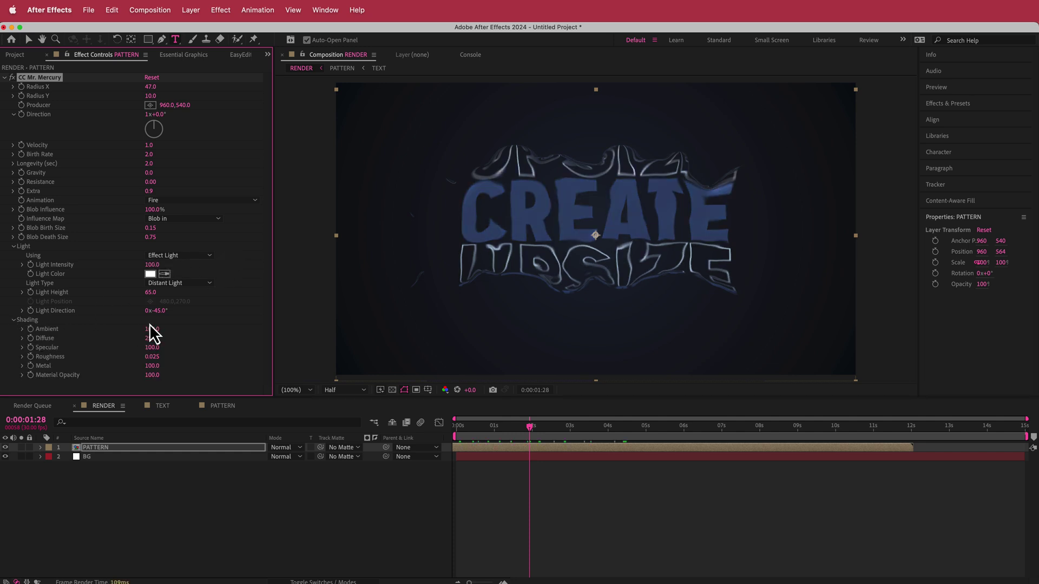
mouse_move(152, 329)
left_mouse_down()
mouse_move(208, 327)
mouse_move(168, 339)
left_mouse_up()
key("super+z")
left_click_drag(213, 335, 201, 335)
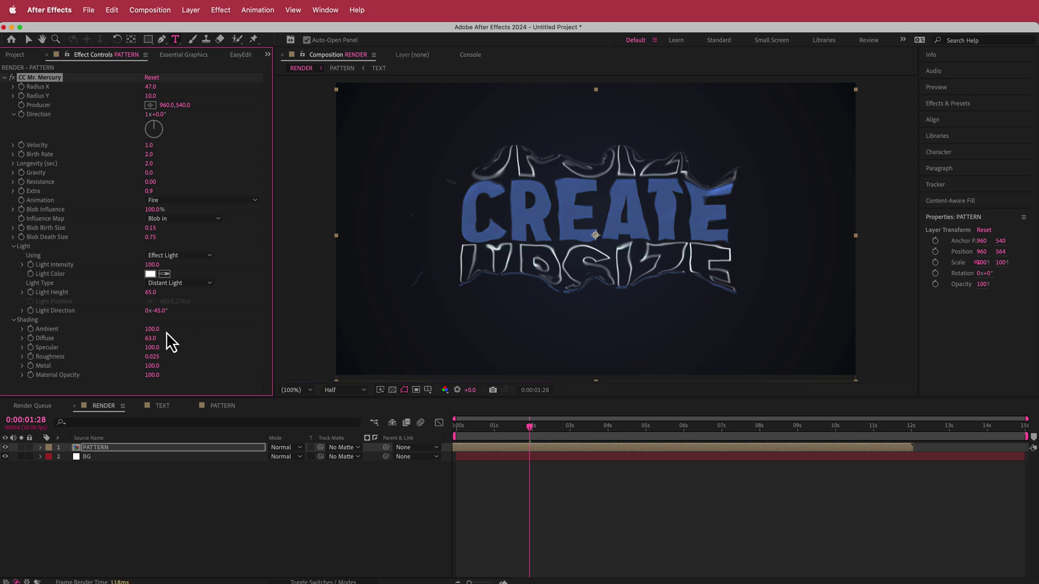
mouse_move(152, 330)
left_mouse_down()
mouse_move(130, 332)
mouse_move(162, 331)
left_mouse_up()
left_click_drag(530, 425, 679, 429)
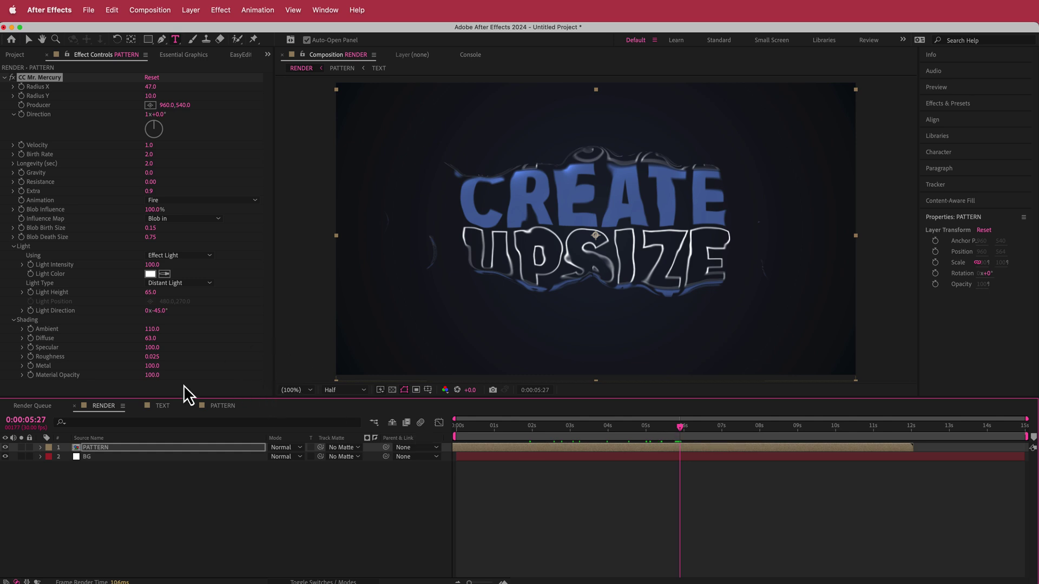
Step: Apply the Glow effect to the PATTERN layer
left_click(118, 463)
left_click(108, 447)
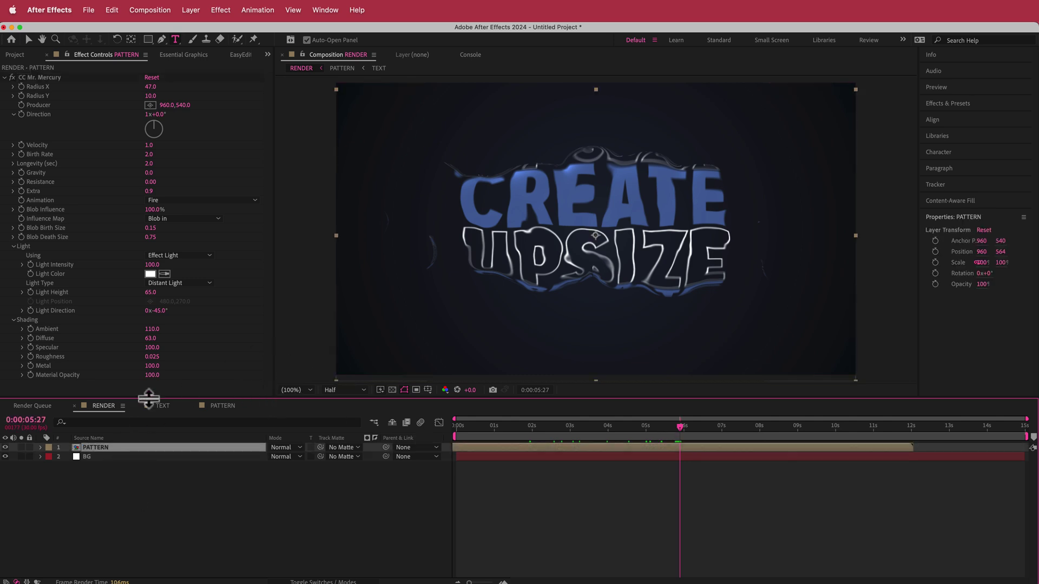
key("ctrl+space")
type("glo")
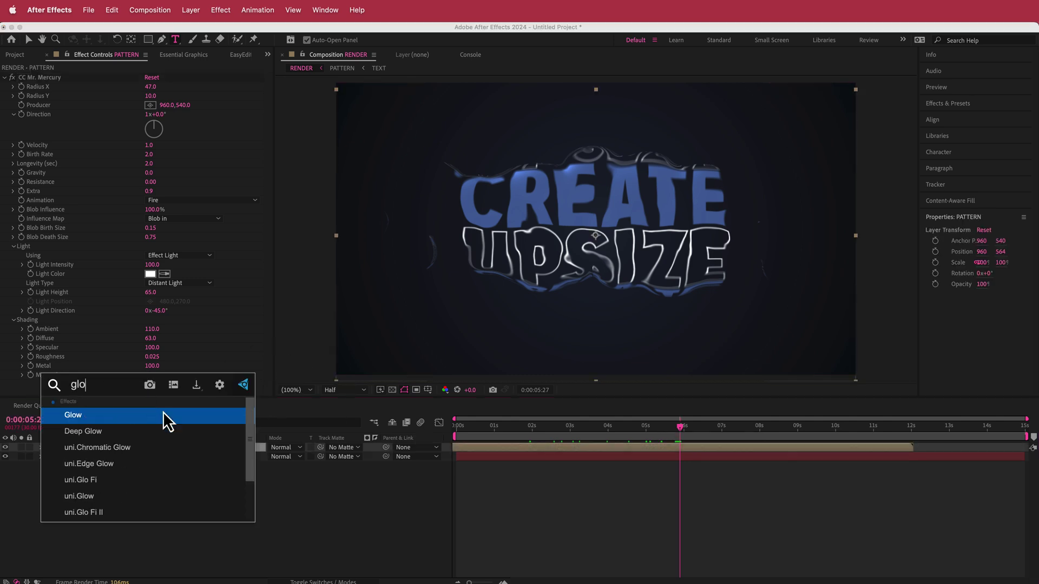
left_click(98, 417)
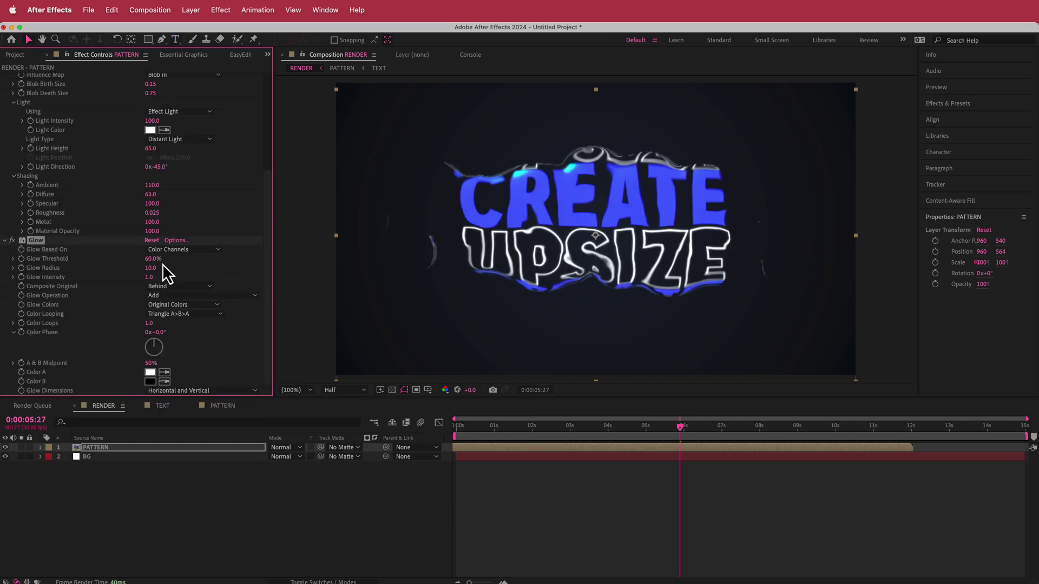
Step: Set the Glow Threshold to 95.3%, then try a Glow Radius of 21 and undo it
left_click_drag(154, 259, 196, 258)
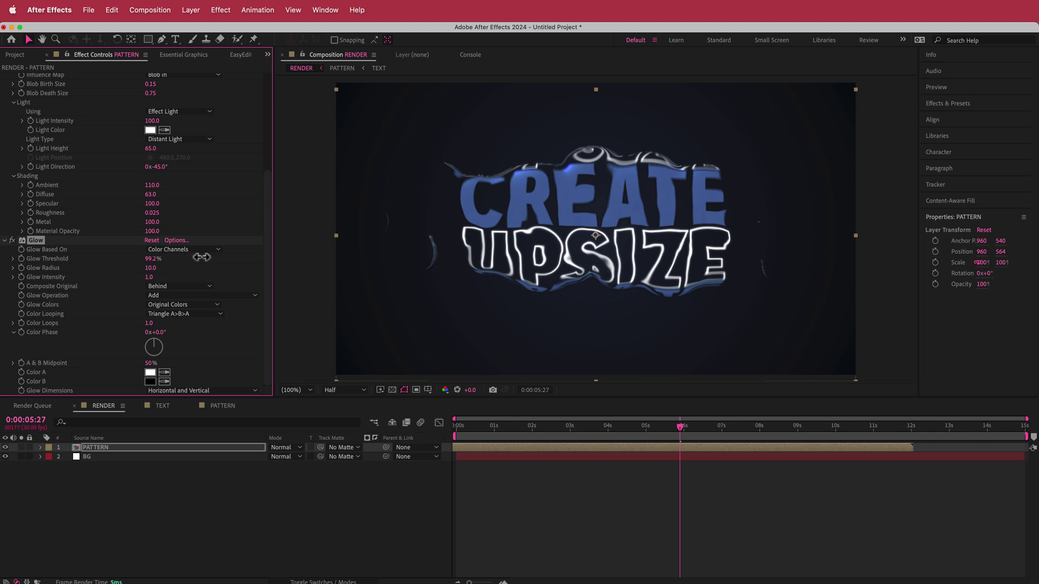
left_click_drag(201, 257, 205, 257)
mouse_move(150, 268)
left_mouse_down()
mouse_move(184, 266)
mouse_move(133, 270)
left_mouse_up()
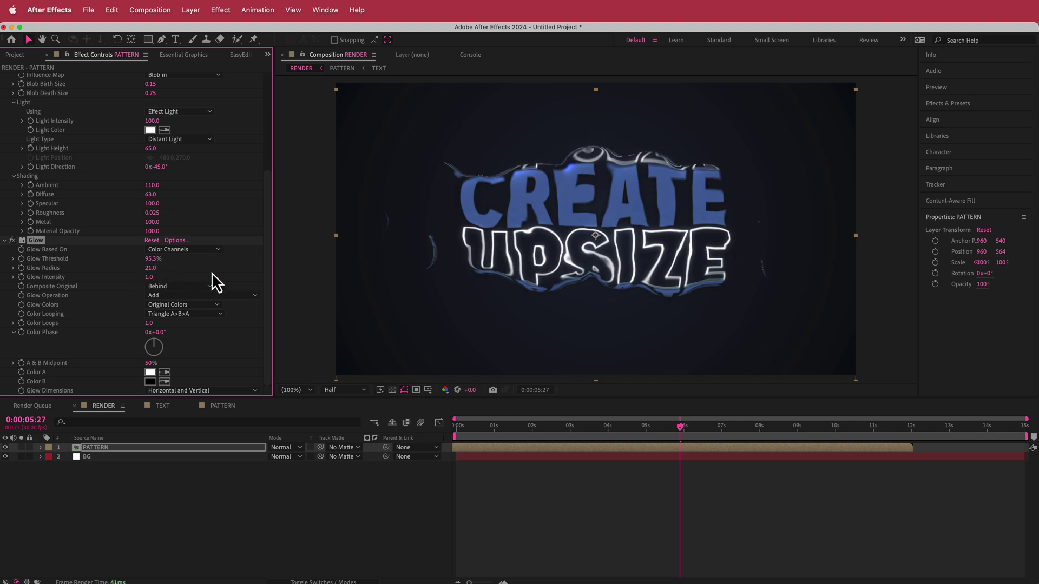
key("super+z")
Step: Set the Glow Intensity to 0.7 and play back the animation from near the start of the composition
left_click(151, 277)
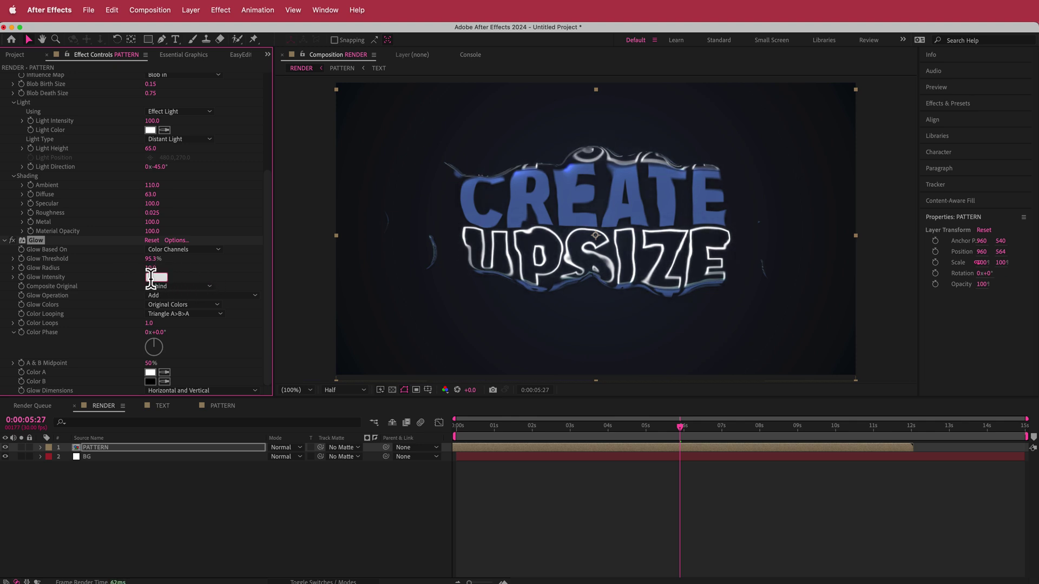
type("0.7")
key("Return")
left_click_drag(680, 429, 484, 443)
key("space")
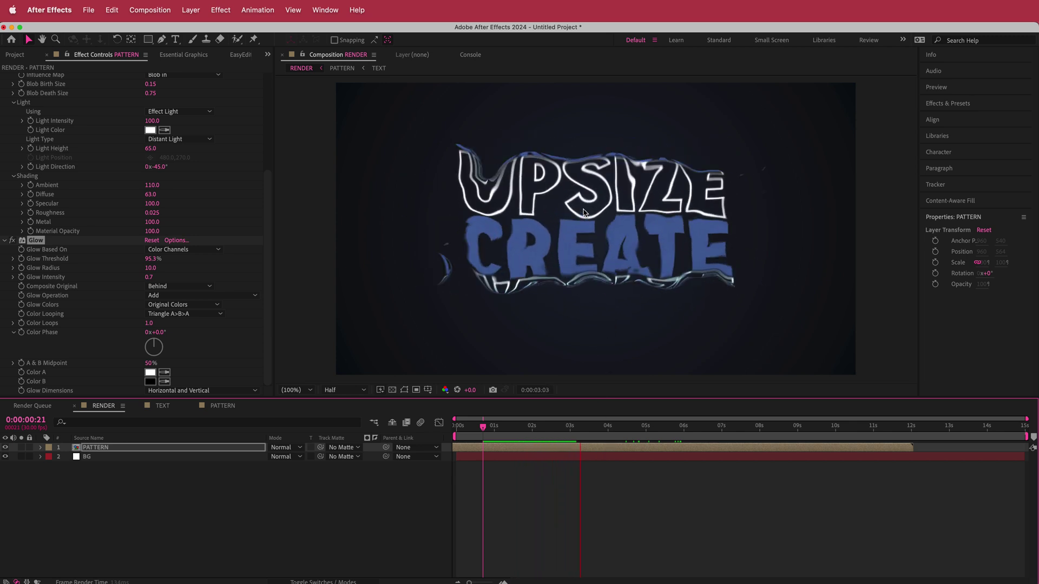
key("space")
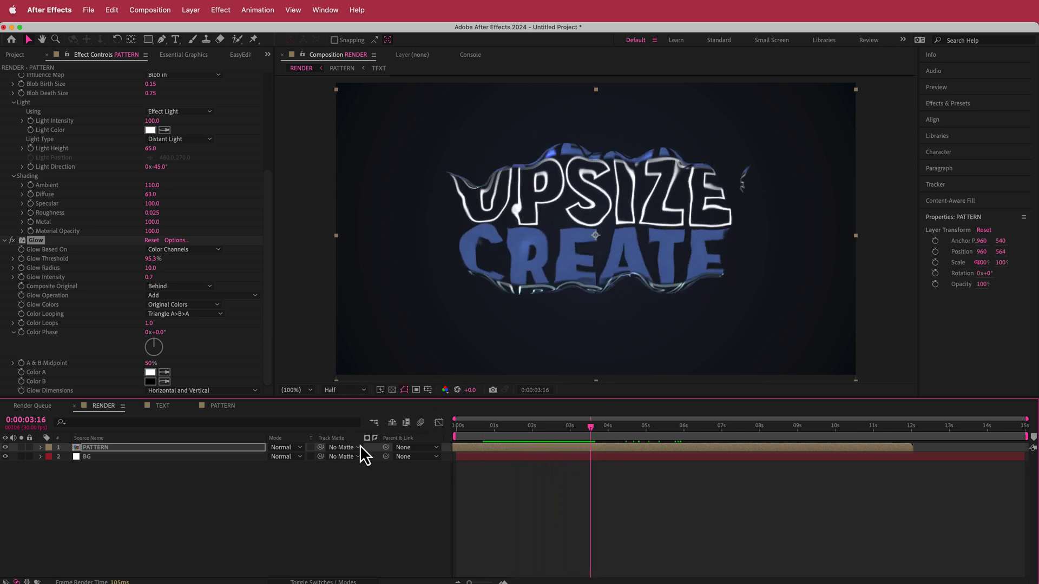
Step: Add an adjustment layer above PATTERN in the RENDER composition and apply the Noise effect to it
right_click(370, 449)
mouse_move(415, 458)
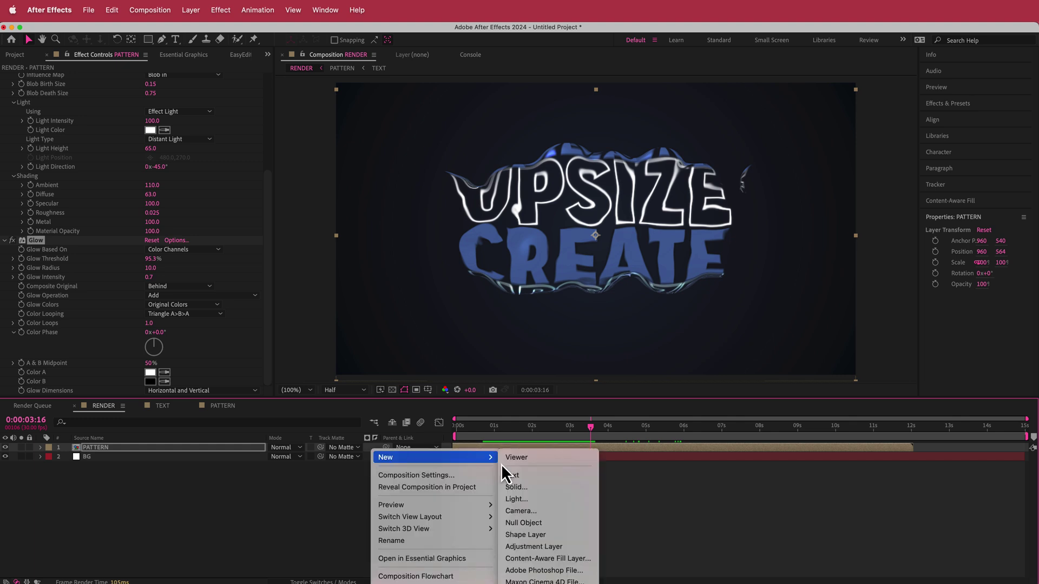
left_click(557, 547)
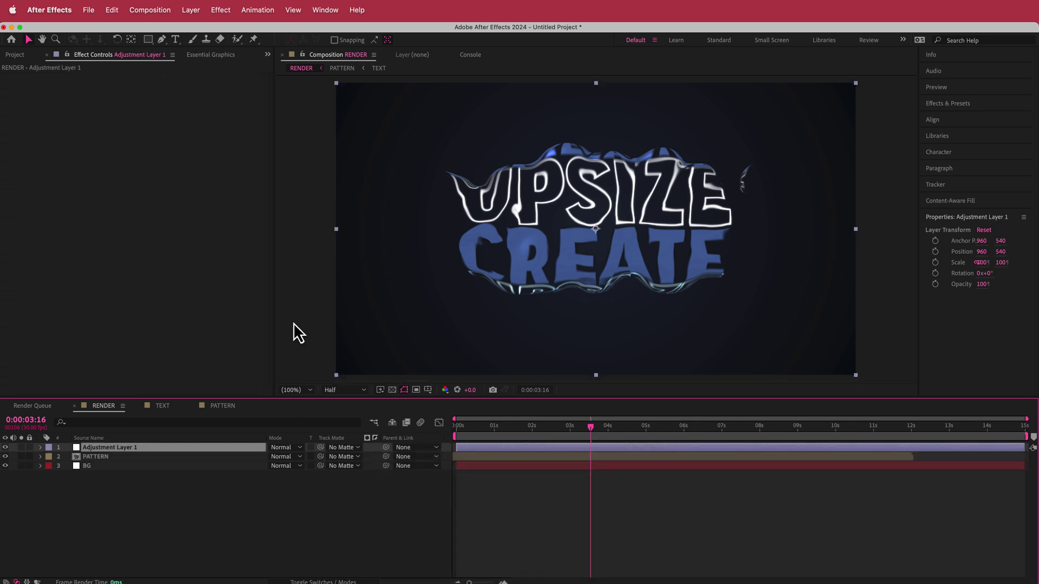
key("ctrl+space")
type("nois")
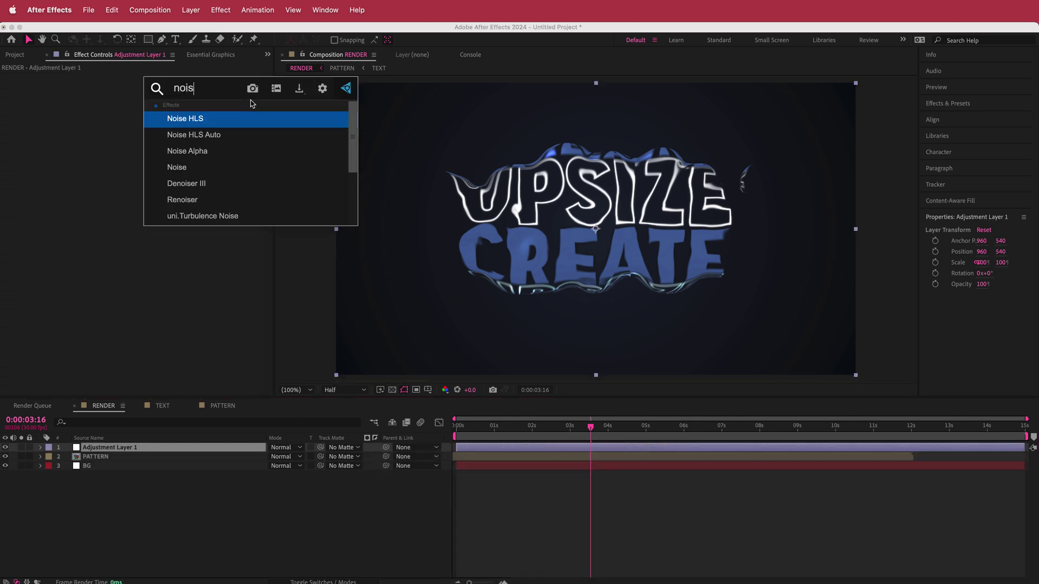
key("Down")
key("Down")
key("Down")
key("Return")
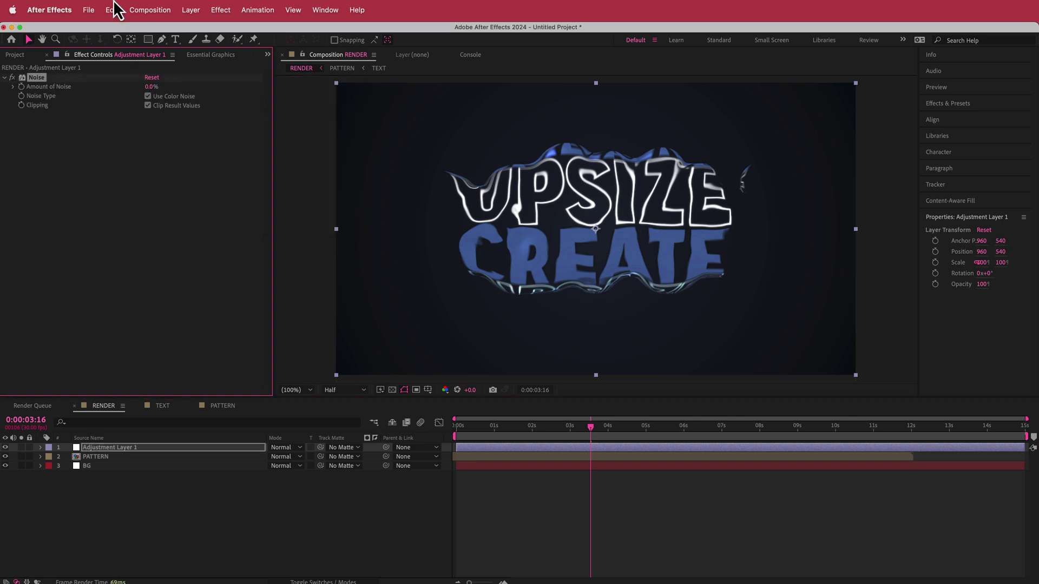
Step: Set the Noise effect's Amount of Noise to 10%
left_click(149, 87)
type("8")
key("Return")
left_click(149, 87)
type("10")
key("Return")
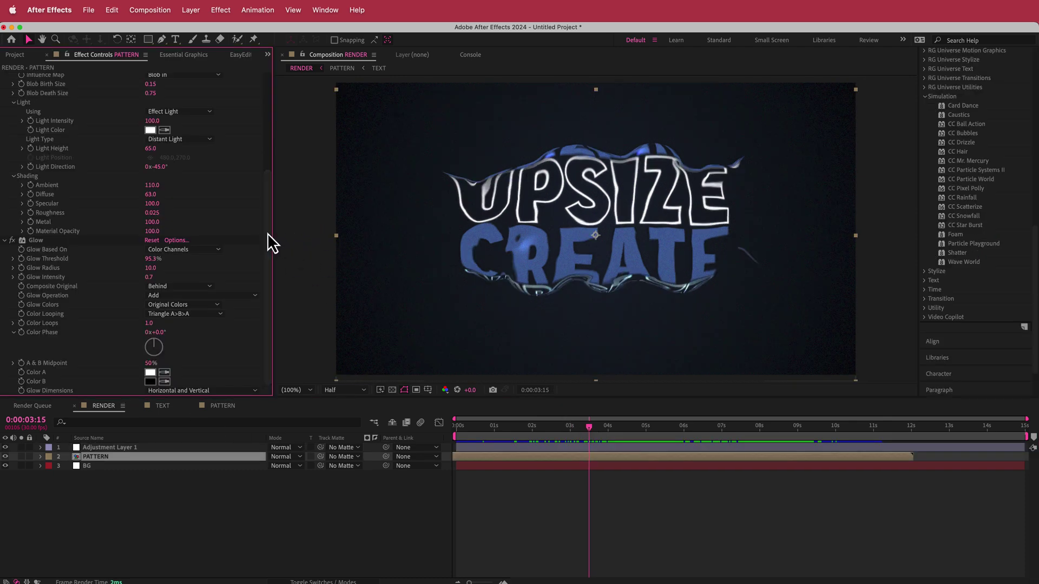
Step: Apply VC Color Vibrance to the PATTERN layer and set its colour to 9BA4B5
key("ctrl+space")
type("VC")
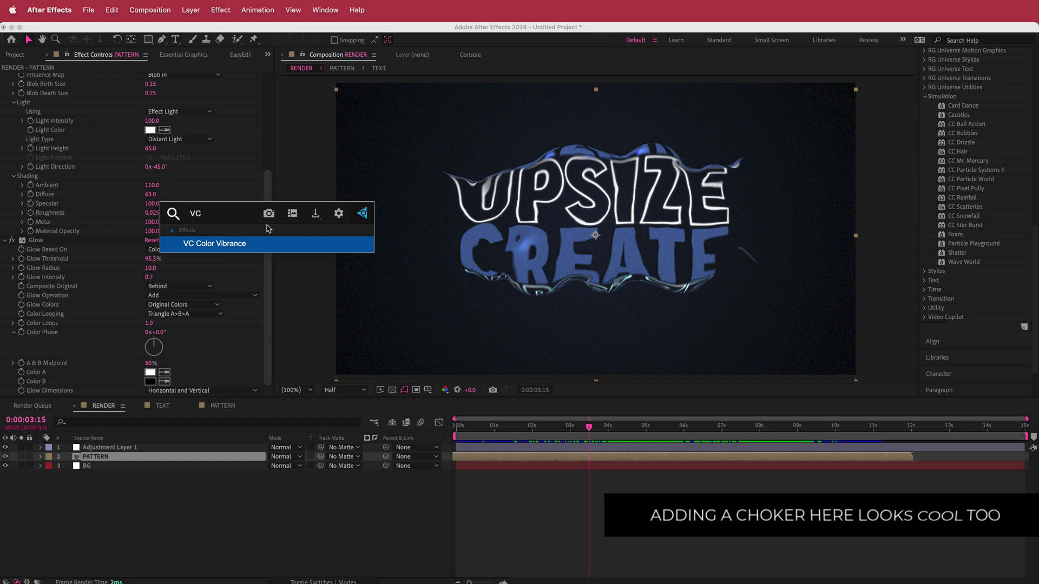
key("Return")
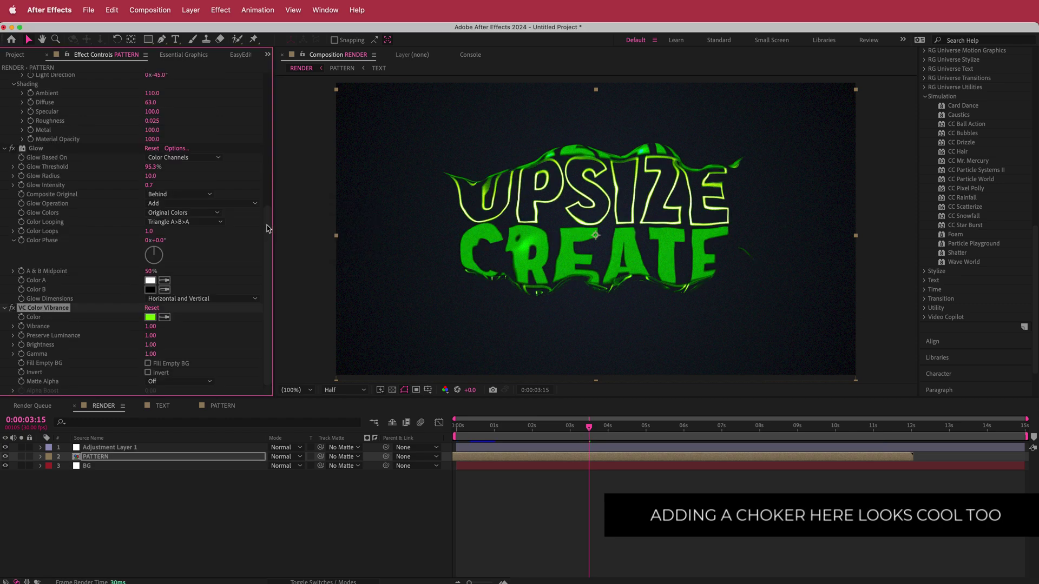
left_click(151, 317)
type("9BA4B5")
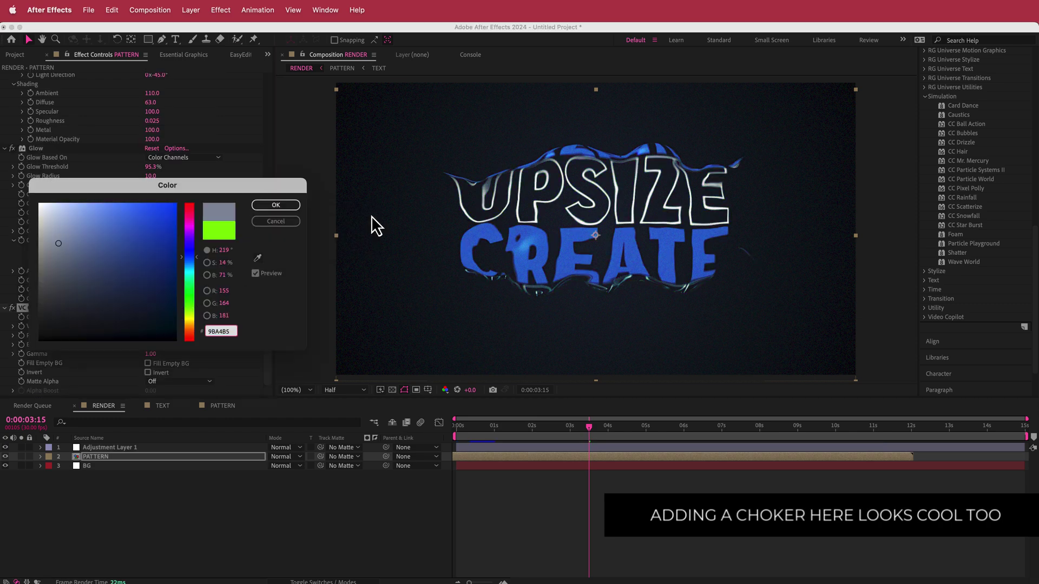
left_click(290, 205)
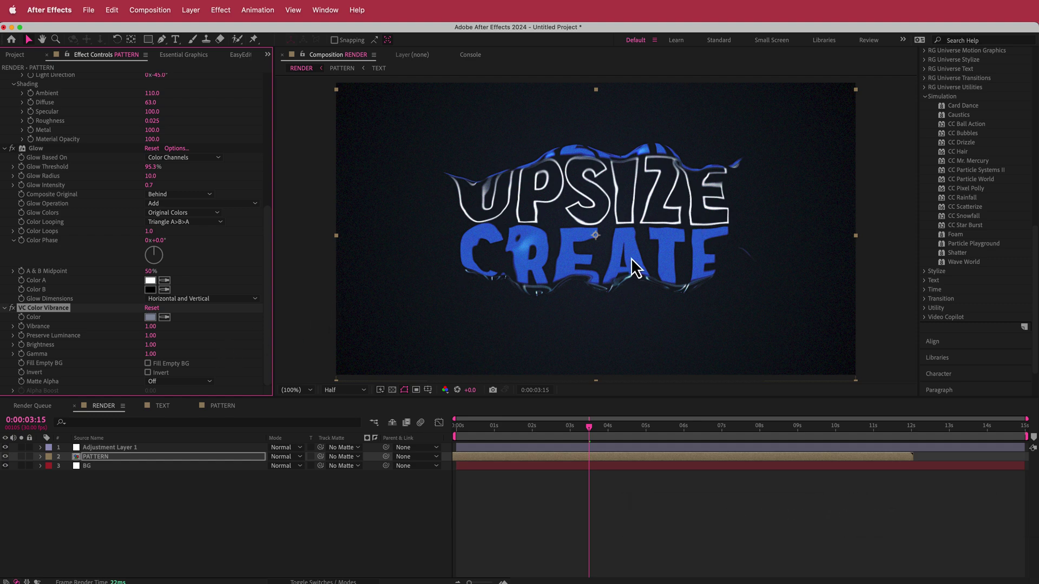
Step: Compare the text with and without VC Color Vibrance, leave that effect off, and add the Vibrance effect to the PATTERN layer
left_click(12, 308)
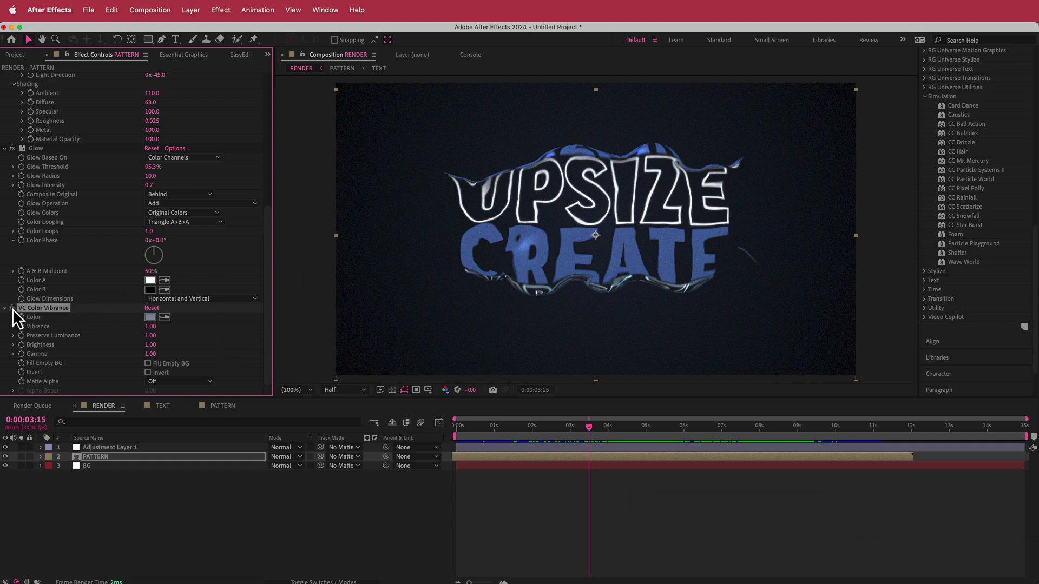
left_click(12, 307)
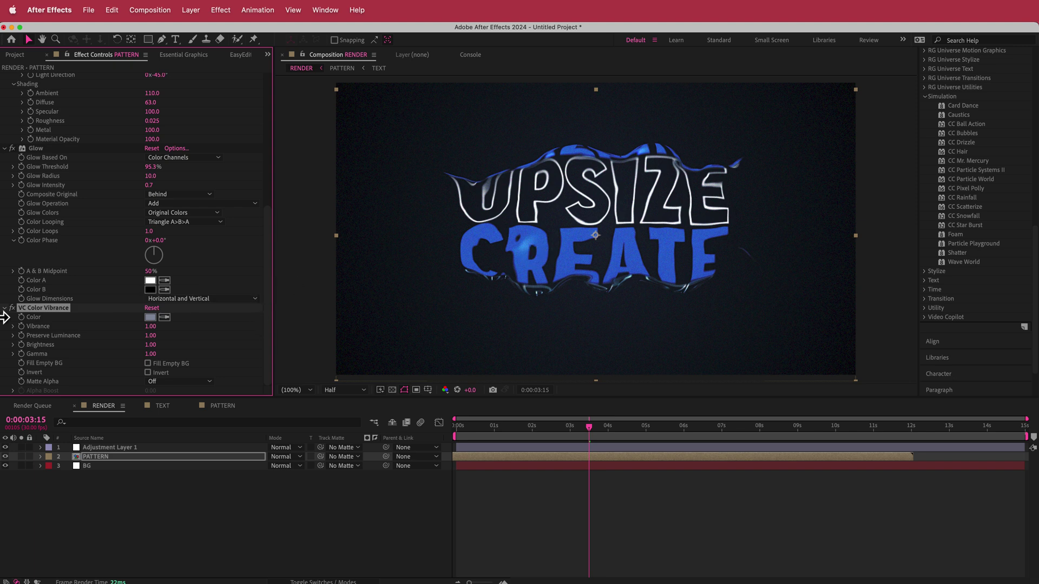
key("ctrl+space")
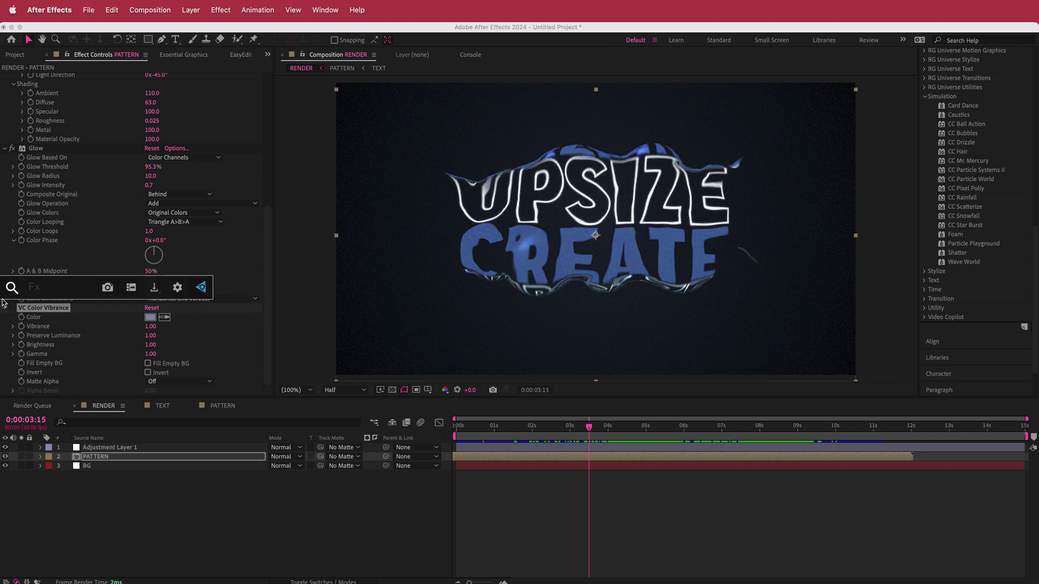
type("vibr")
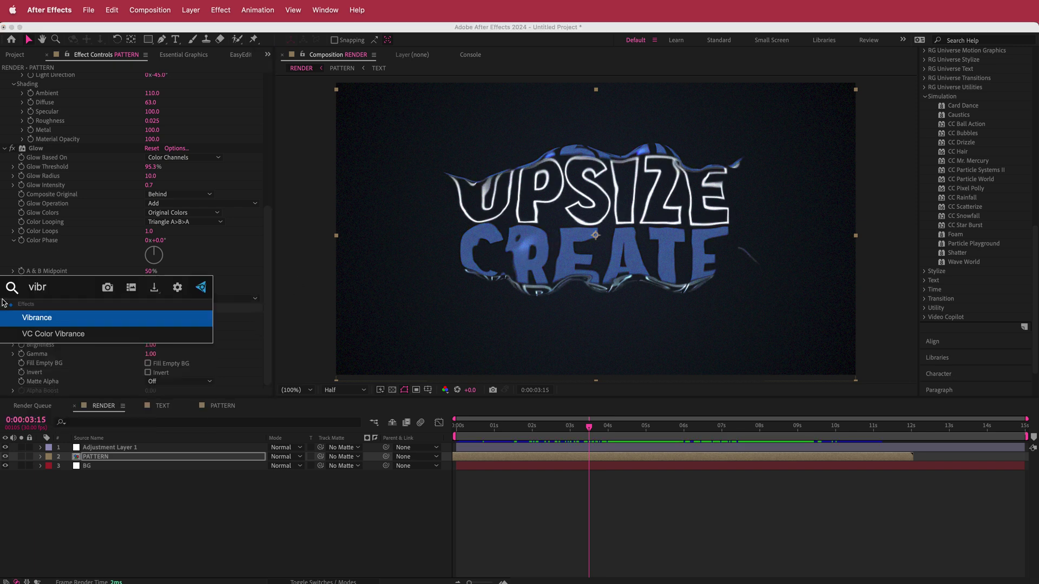
key("Return")
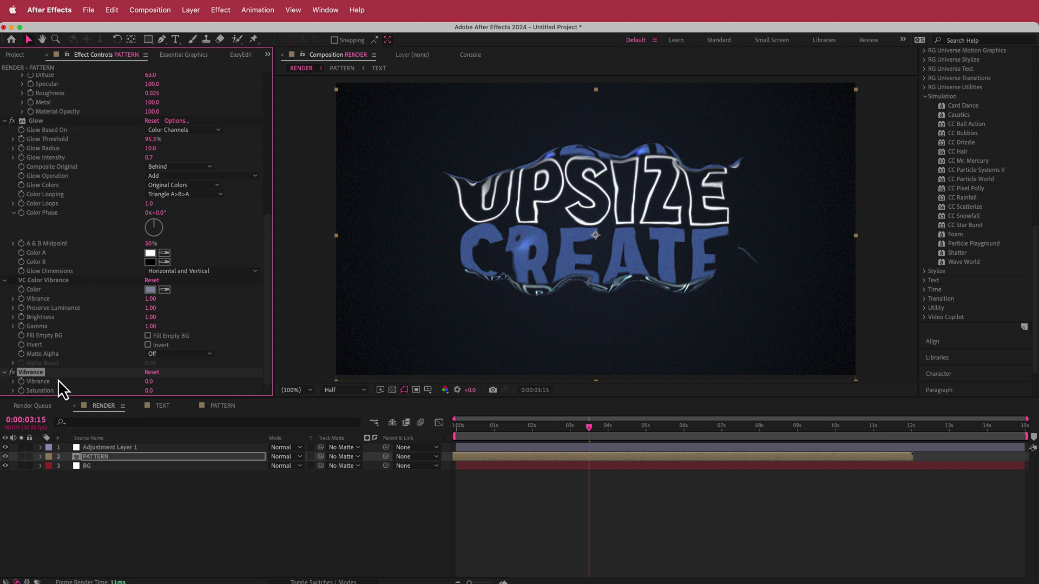
Step: Raise the Vibrance effect's Saturation to 100 and play back the animation from about two seconds
left_click_drag(147, 390, 231, 390)
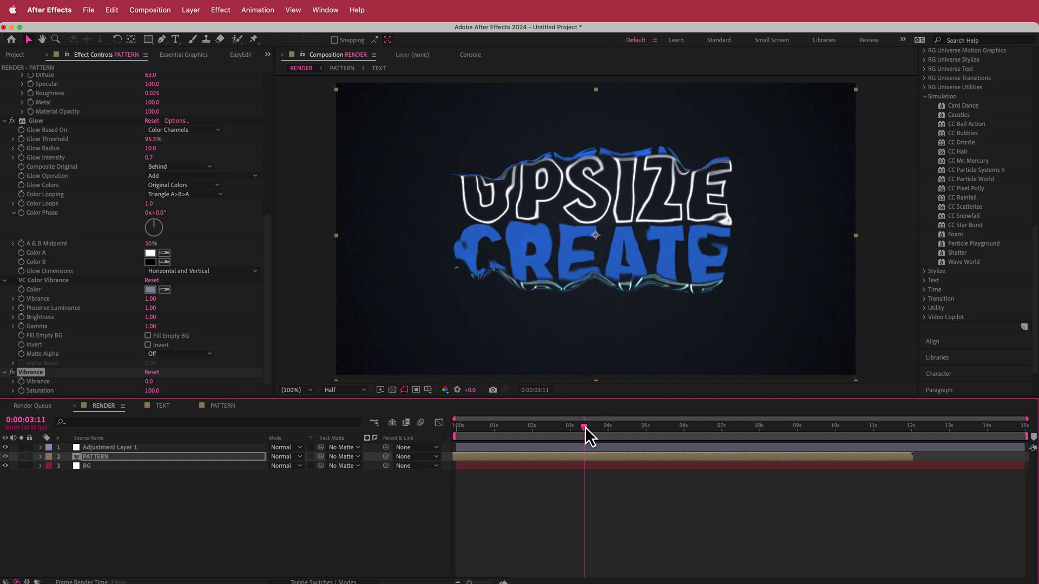
left_click_drag(585, 427, 543, 429)
key("space")
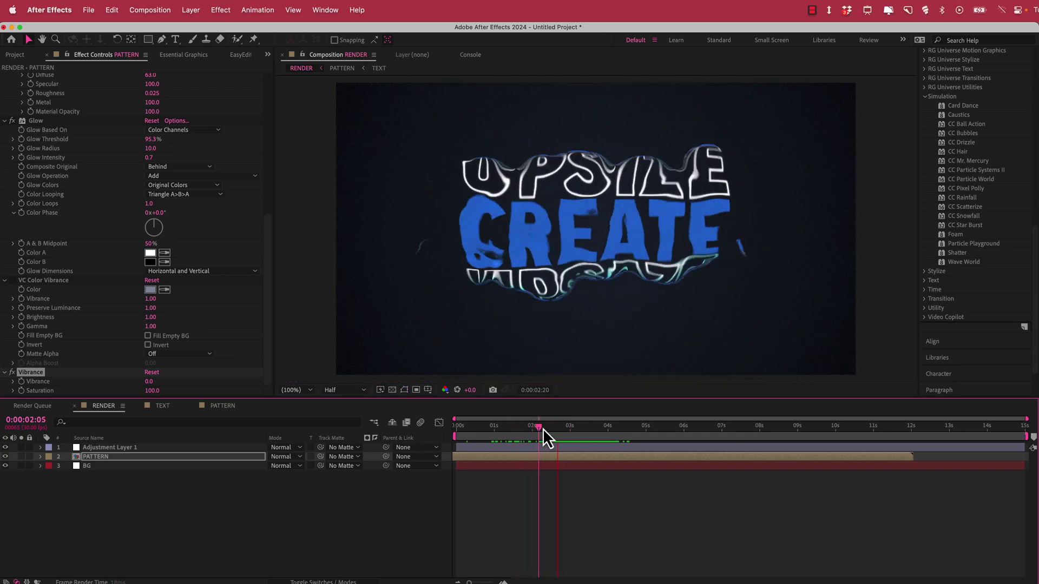
key("space")
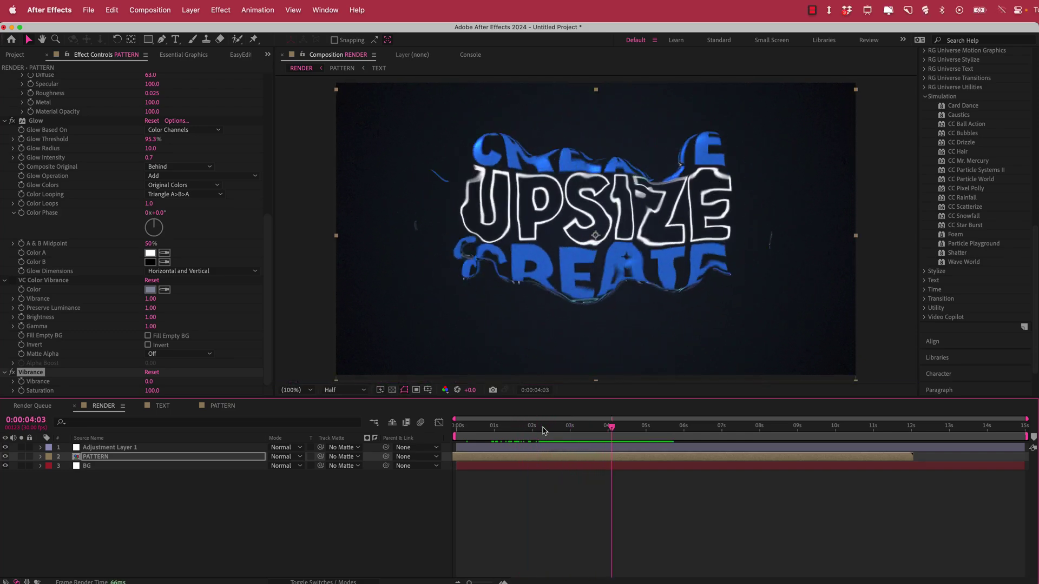